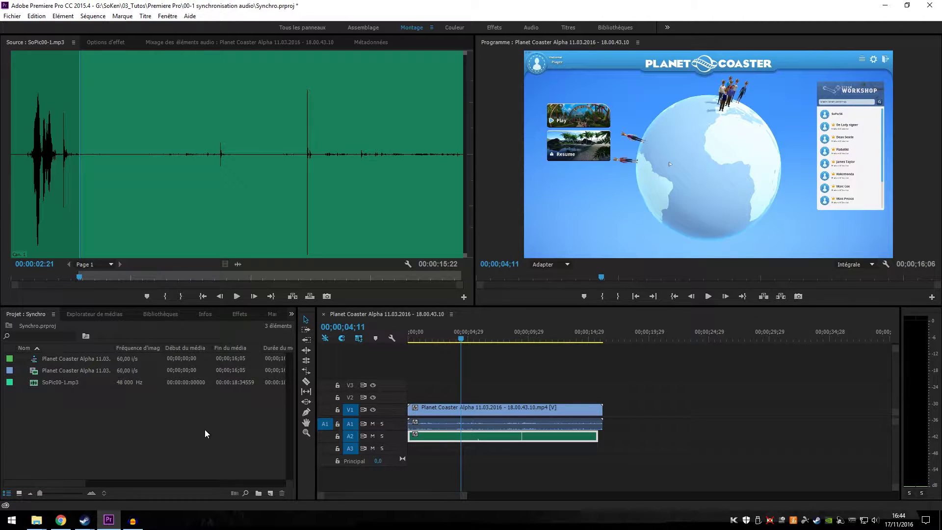
Scrub the playhead around the four-second mark to preview frames near 04;00.
left_click(462, 339)
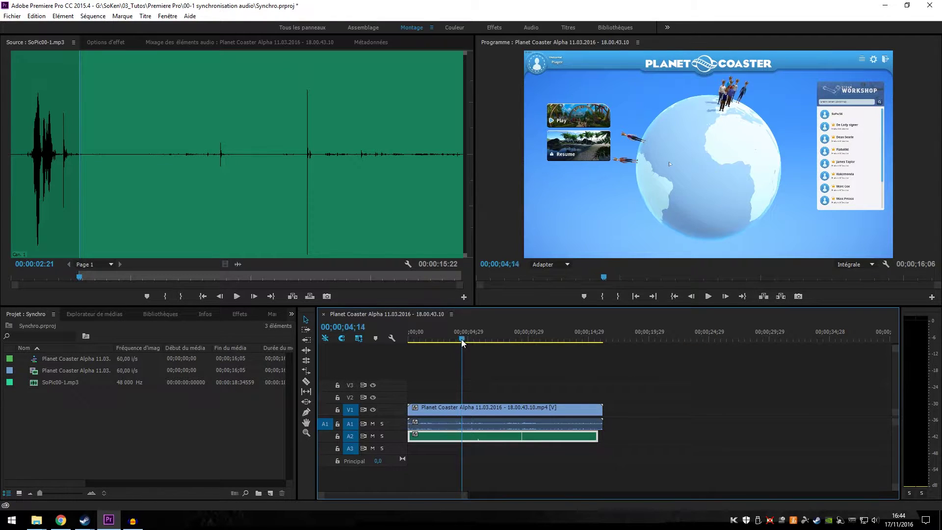
left_click_drag(462, 340, 457, 340)
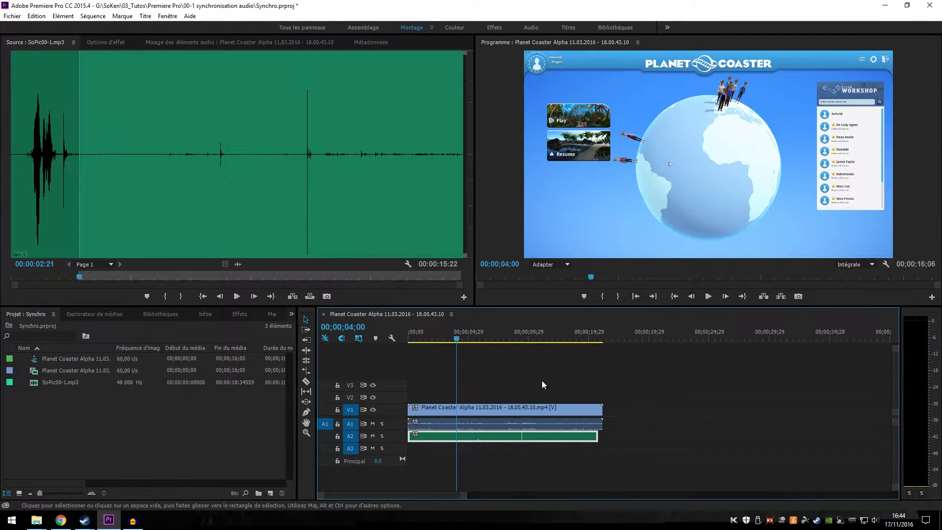
left_click_drag(459, 339, 457, 343)
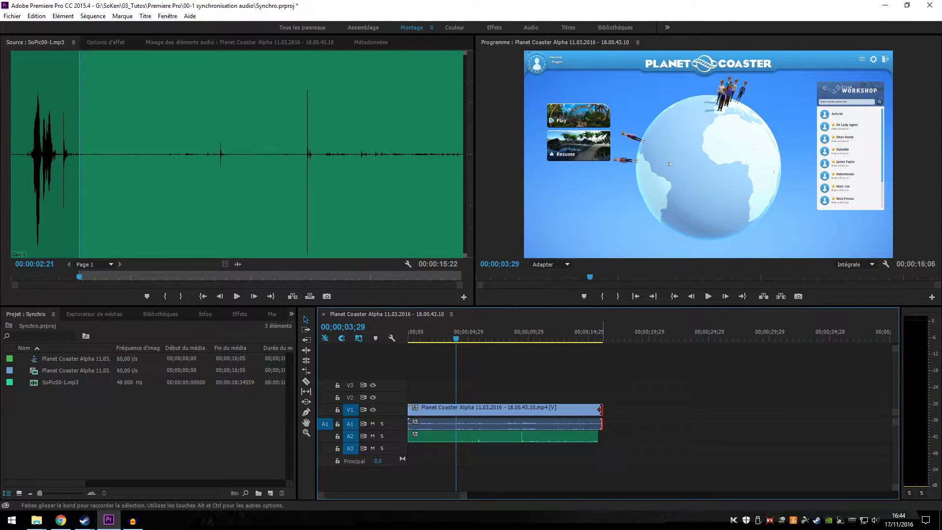
Trim the clips' end to match the A3 MP3, shortening the sequence to 15;26.
left_click_drag(603, 410, 598, 410)
left_click(542, 379)
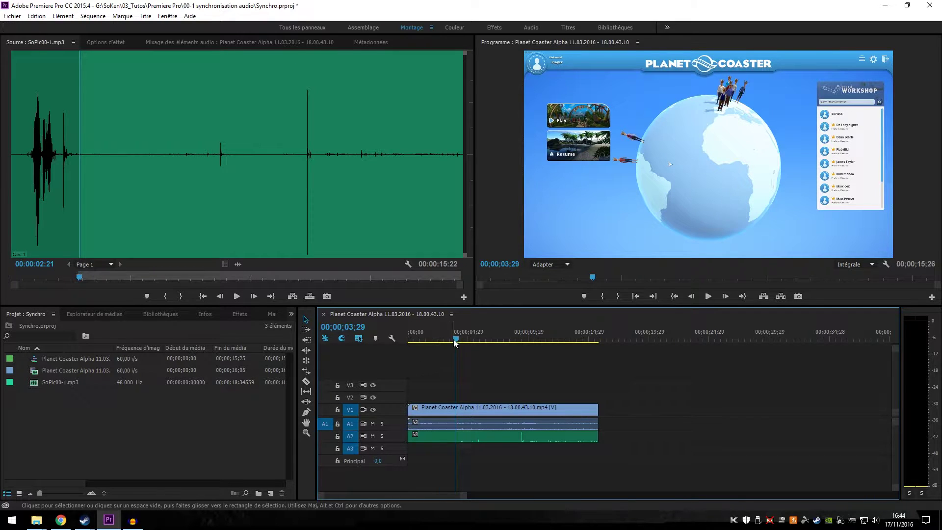
left_click_drag(456, 342, 458, 342)
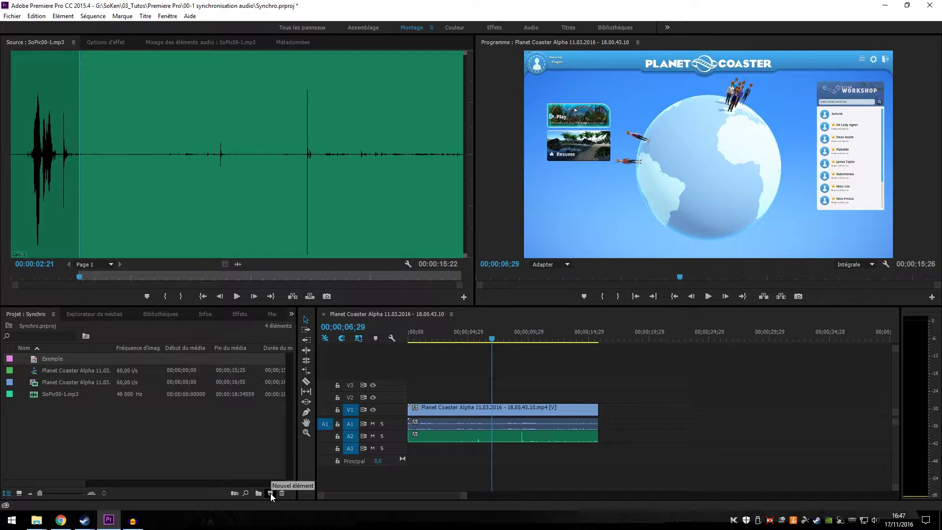
Create a new title from the Project panel's New Item menu, naming it 'Exemple 2'.
left_click(270, 493)
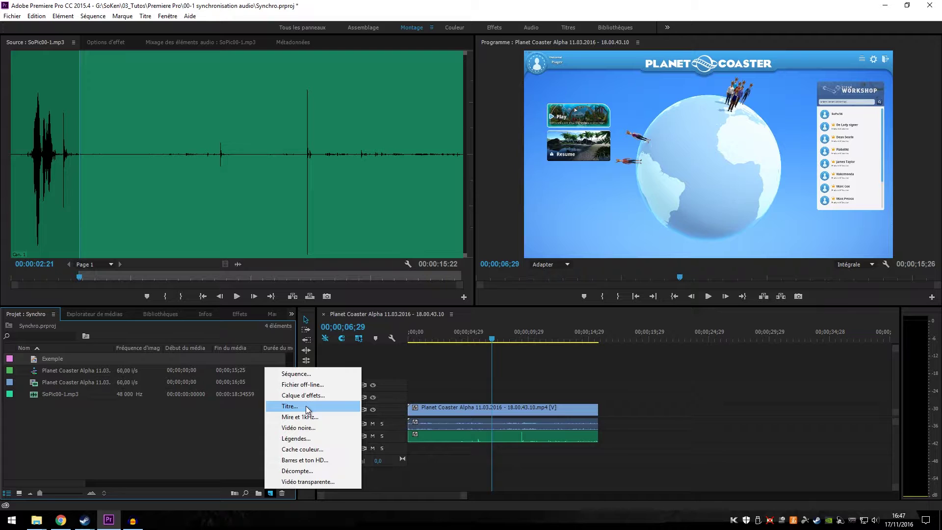
left_click(306, 407)
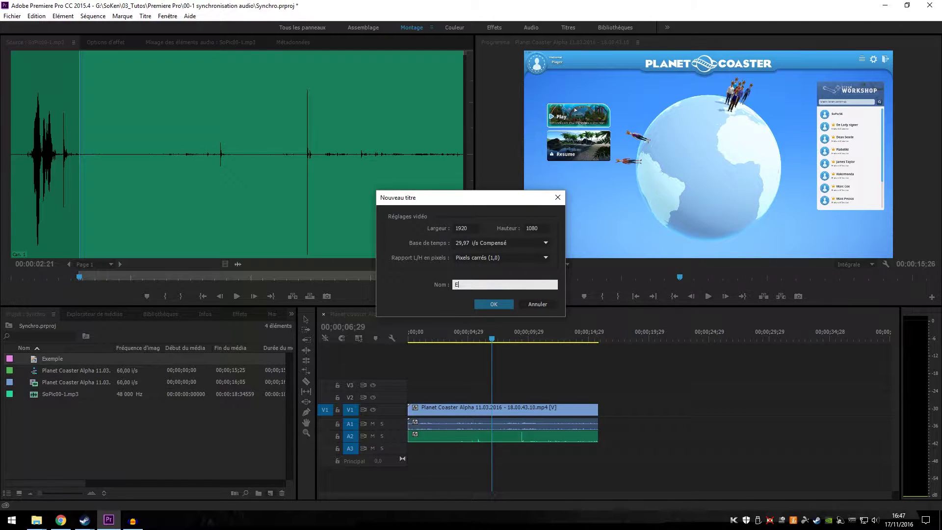
type("Exemple 2")
Confirm the Exemple 2 title, resize the title editor, and show the globe frame at 04;19.
left_click(507, 304)
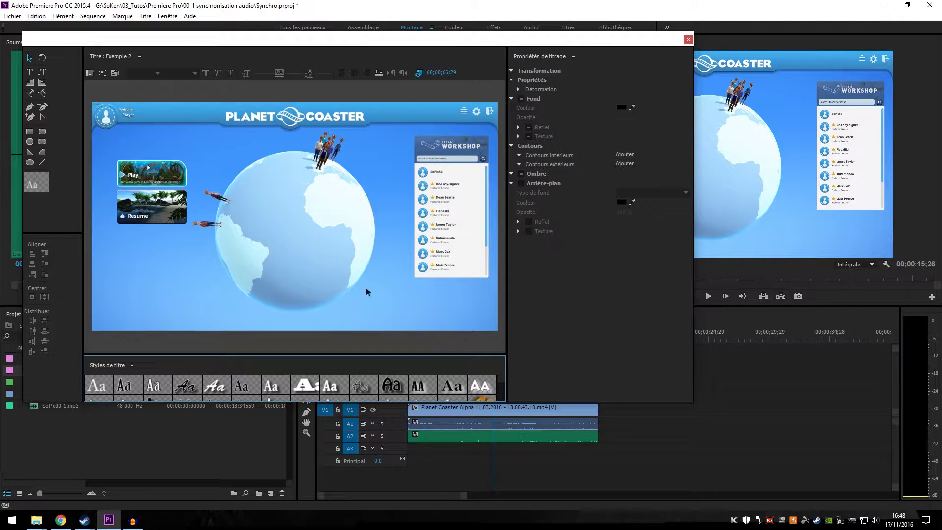
mouse_move(515, 38)
left_mouse_down()
mouse_move(563, 3)
mouse_move(461, 60)
mouse_move(496, 46)
left_mouse_up()
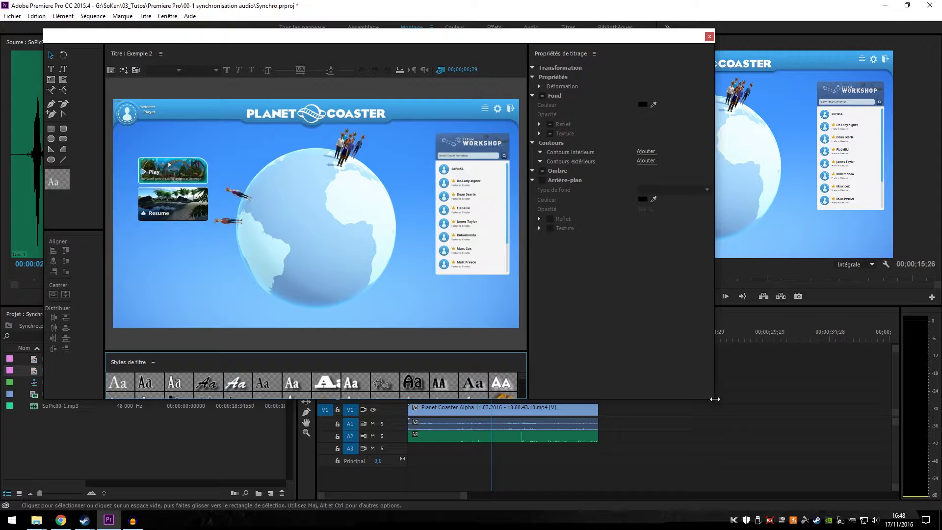
mouse_move(717, 403)
left_mouse_down()
mouse_move(580, 246)
mouse_move(593, 248)
left_mouse_up()
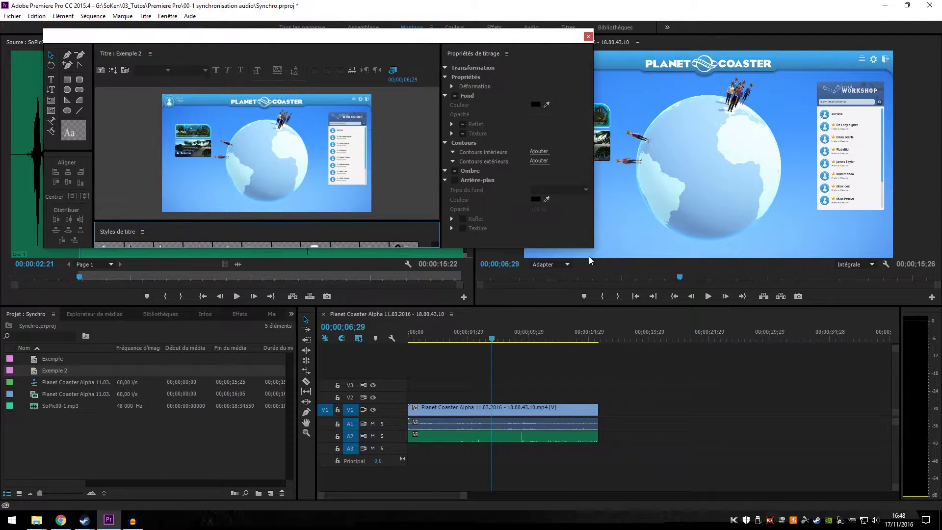
left_click(558, 339)
left_click(464, 341)
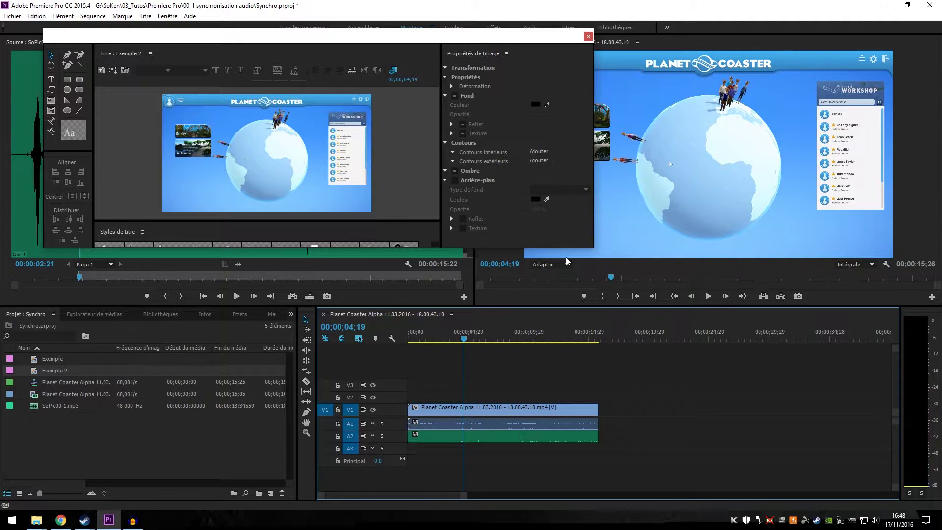
mouse_move(593, 248)
left_mouse_down()
mouse_move(595, 347)
mouse_move(673, 374)
left_mouse_up()
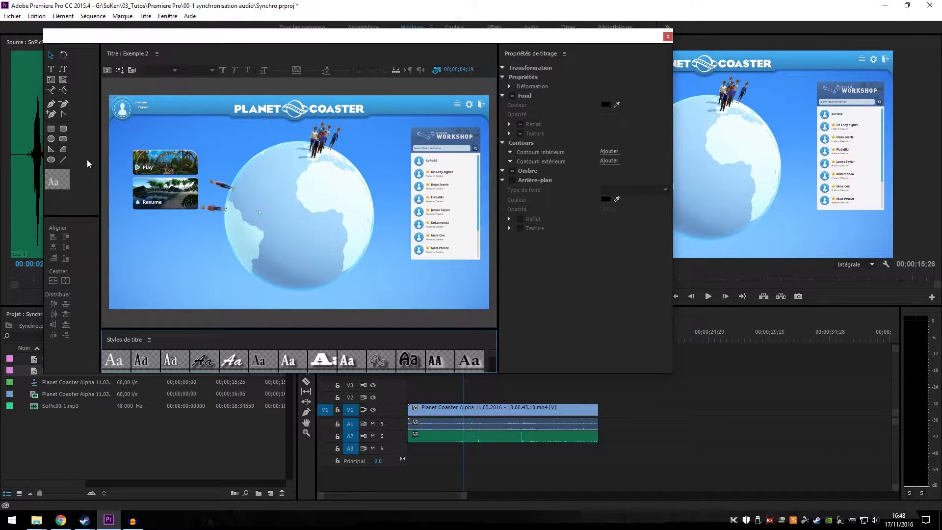
Draw a lower-left text box on the title and enter 'Ceci est un titre exemple'.
left_click(51, 69)
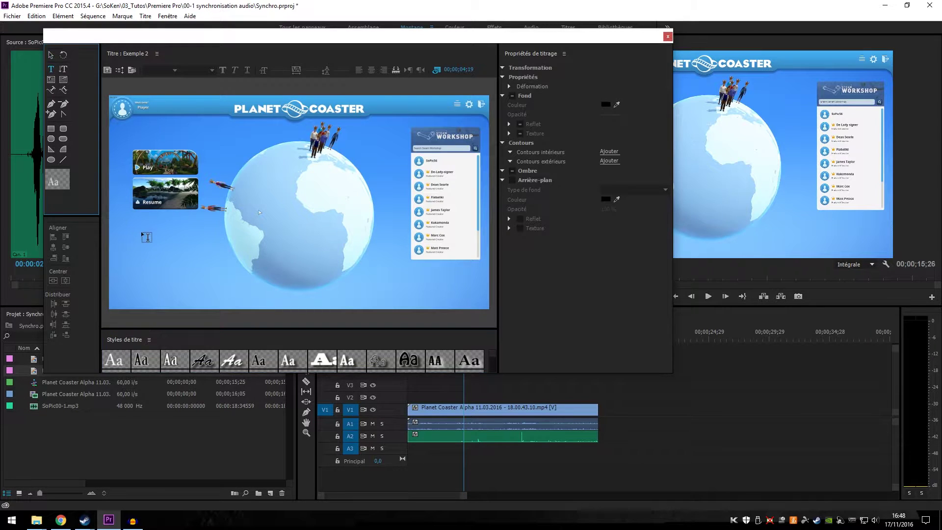
left_click_drag(126, 227, 275, 284)
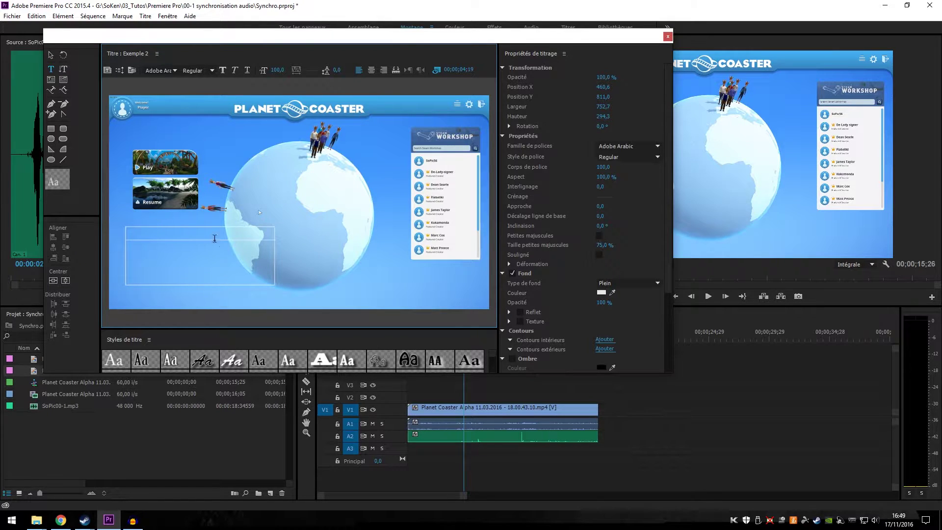
type("qeci")
type(" est un ")
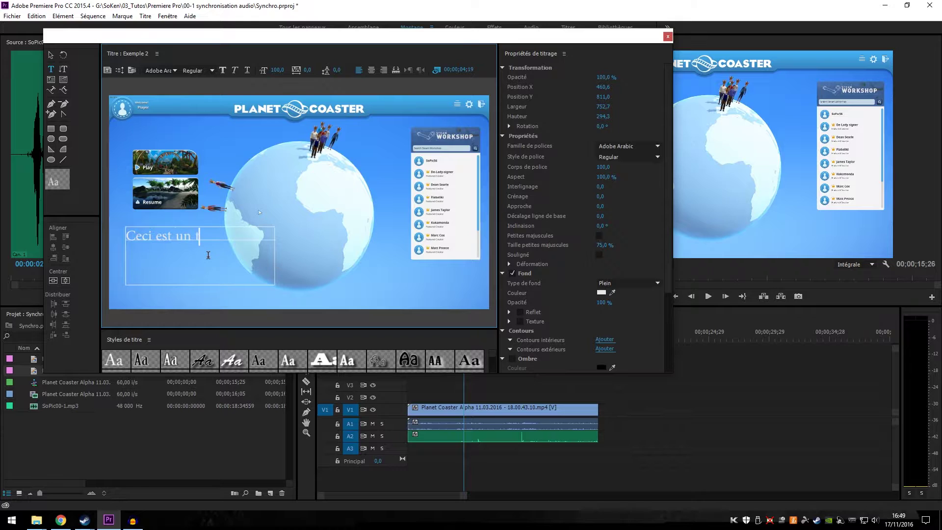
type("titre exemple")
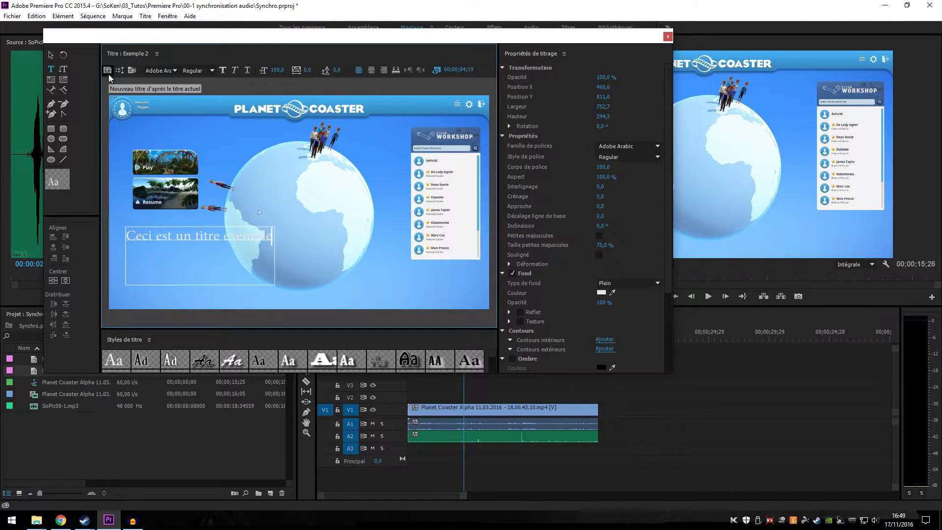
Narrow the text box to 440,5 wide so it wraps onto two lines, nudged lower left.
left_click(51, 55)
mouse_move(241, 237)
left_mouse_down()
mouse_move(229, 139)
mouse_move(409, 300)
mouse_move(203, 246)
mouse_move(211, 243)
left_mouse_up()
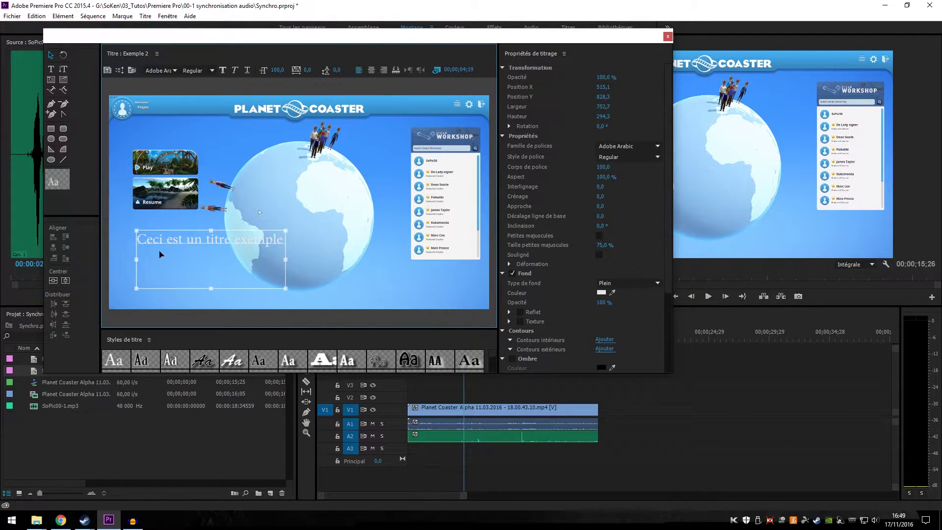
double_click(199, 242)
left_click(50, 54)
left_click(203, 240)
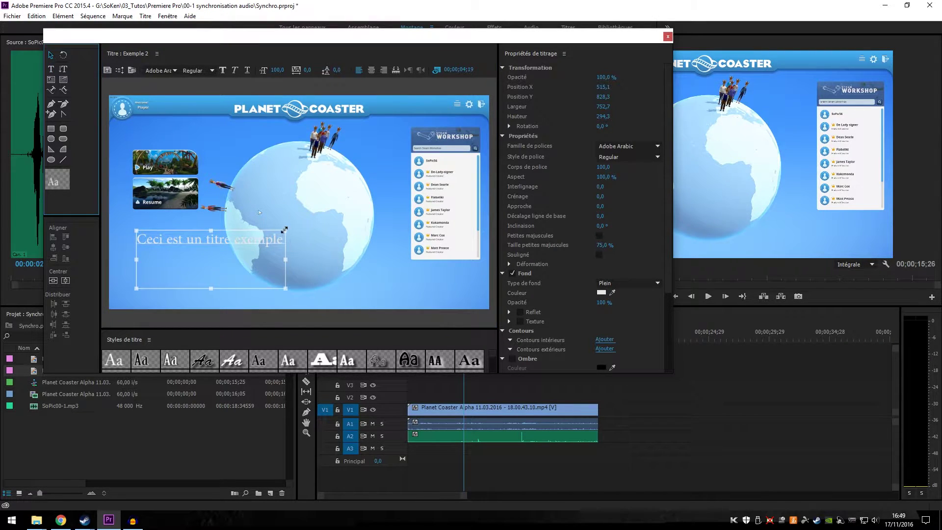
mouse_move(274, 238)
left_mouse_down()
mouse_move(296, 222)
mouse_move(218, 224)
mouse_move(224, 229)
left_mouse_up()
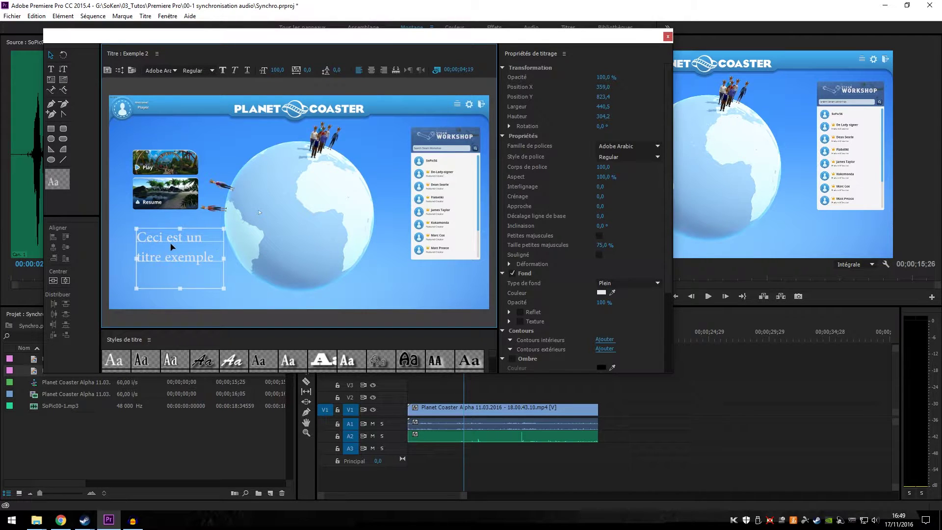
left_click_drag(168, 241, 166, 243)
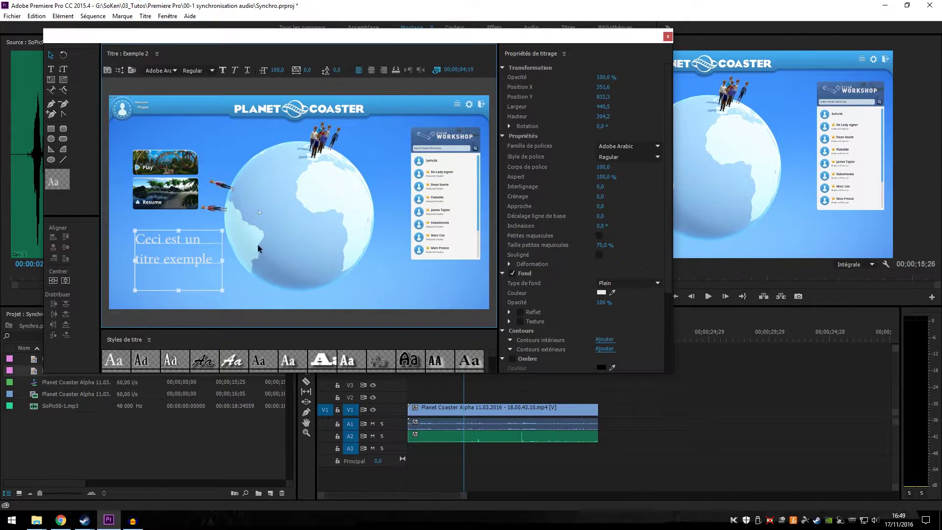
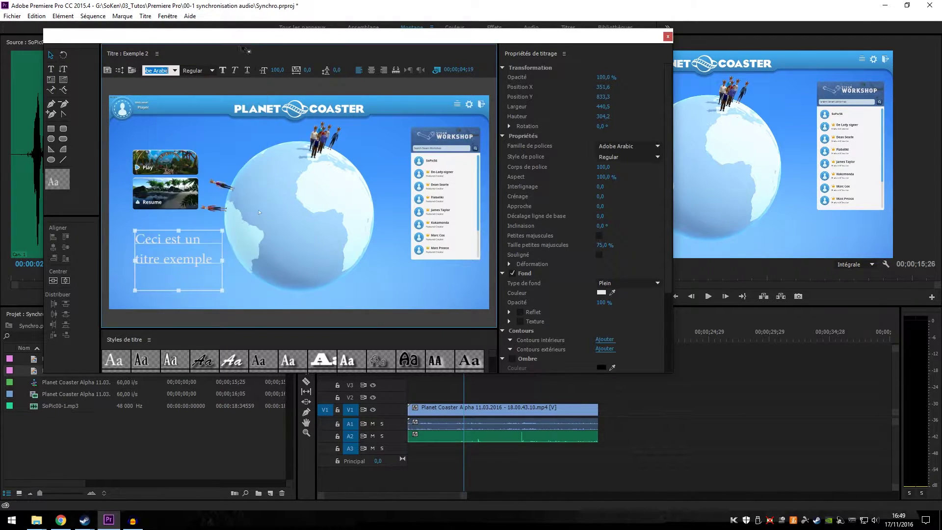
Set the title font style to Regular and the leading (Interlignage) to -30,0.
left_click(211, 72)
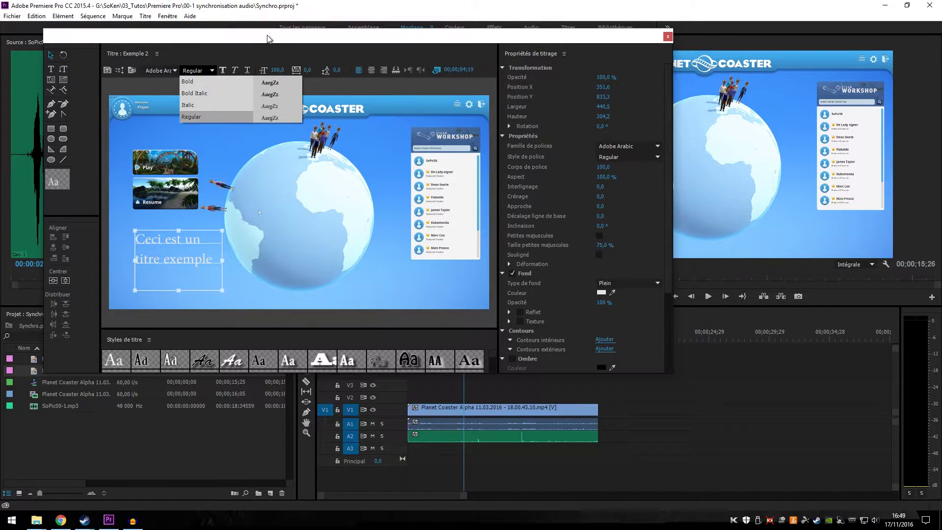
left_click(195, 117)
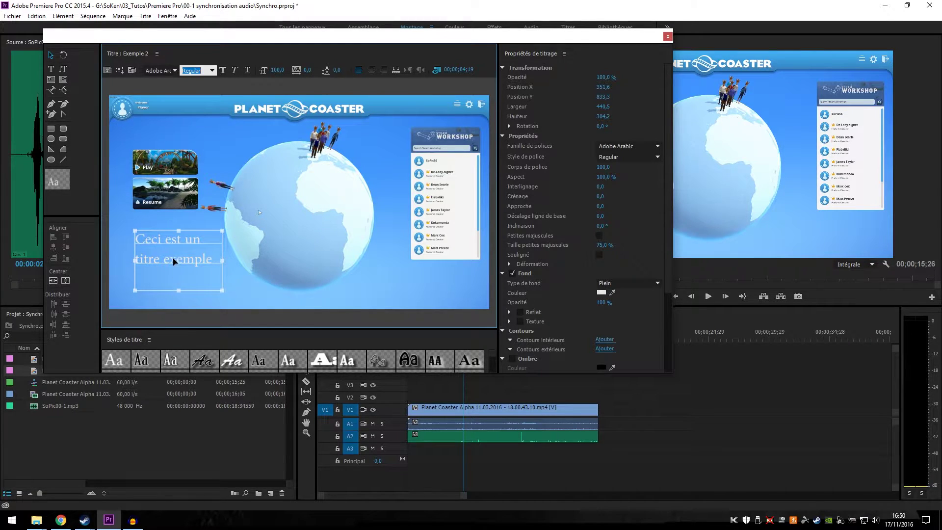
left_click_drag(337, 70, 322, 70)
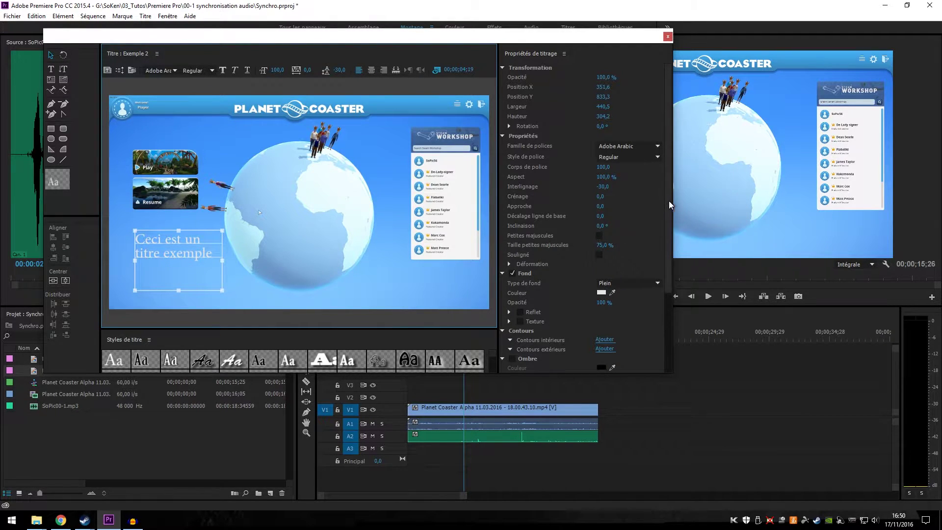
left_click_drag(670, 201, 679, 209)
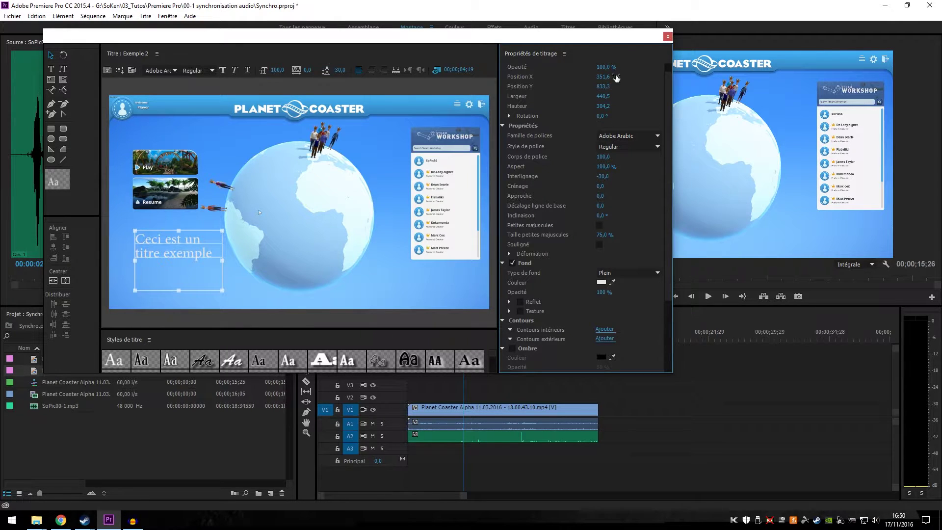
Nudge the title slightly left to Position X 331,7.
left_click_drag(167, 257, 175, 253)
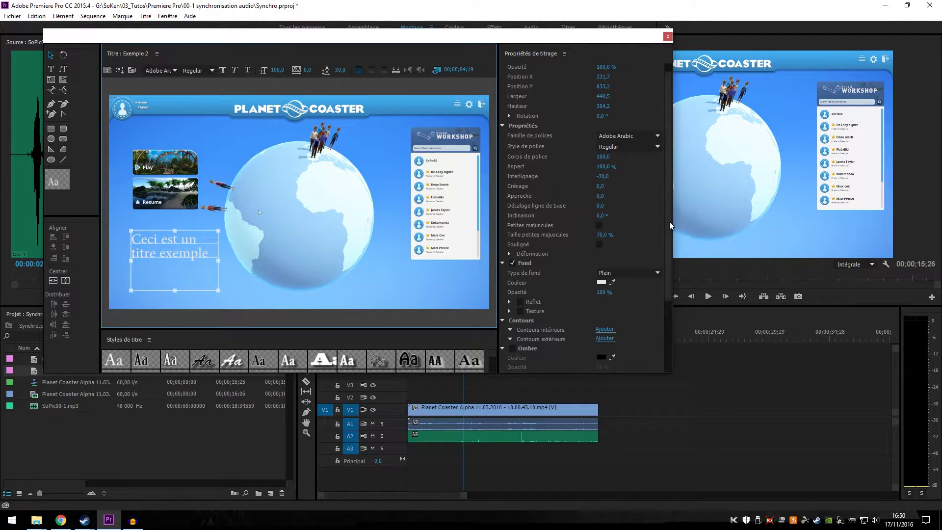
left_click_drag(667, 258, 670, 294)
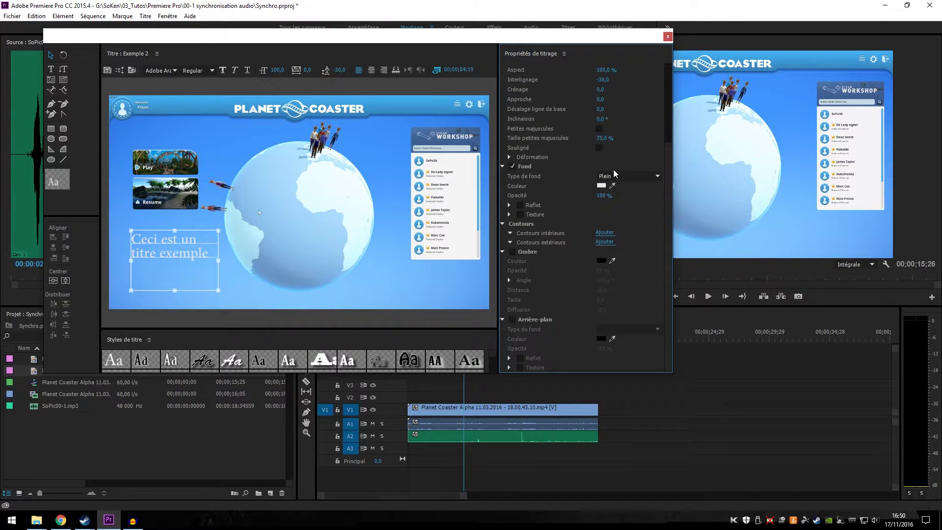
left_click(602, 186)
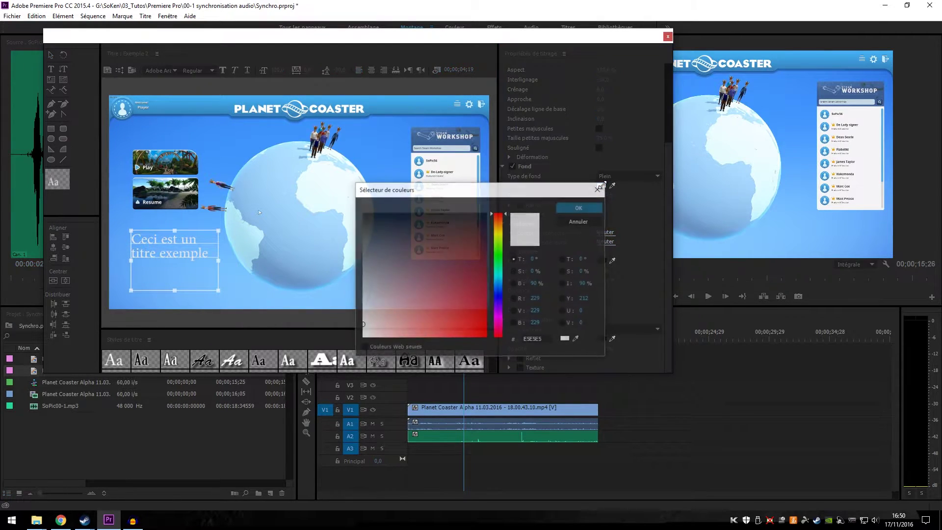
left_click_drag(454, 239, 444, 282)
left_click(584, 208)
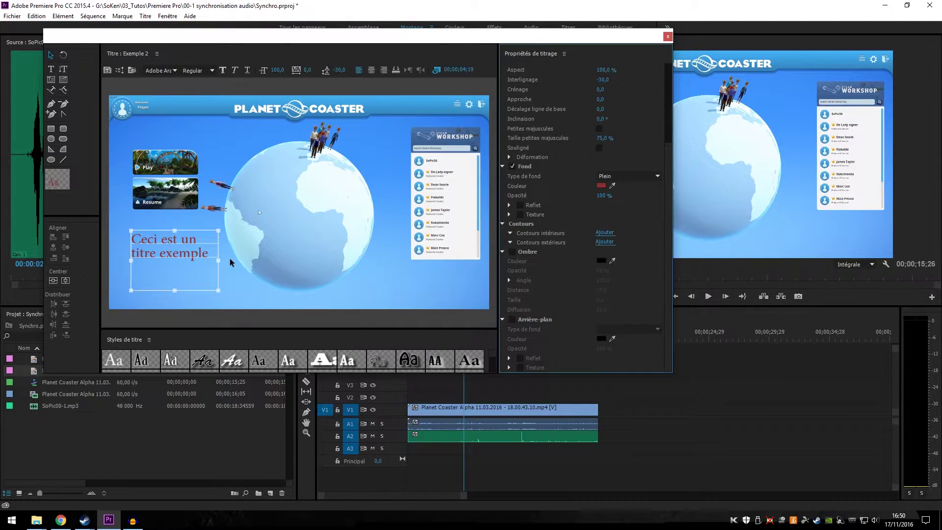
left_click(603, 187)
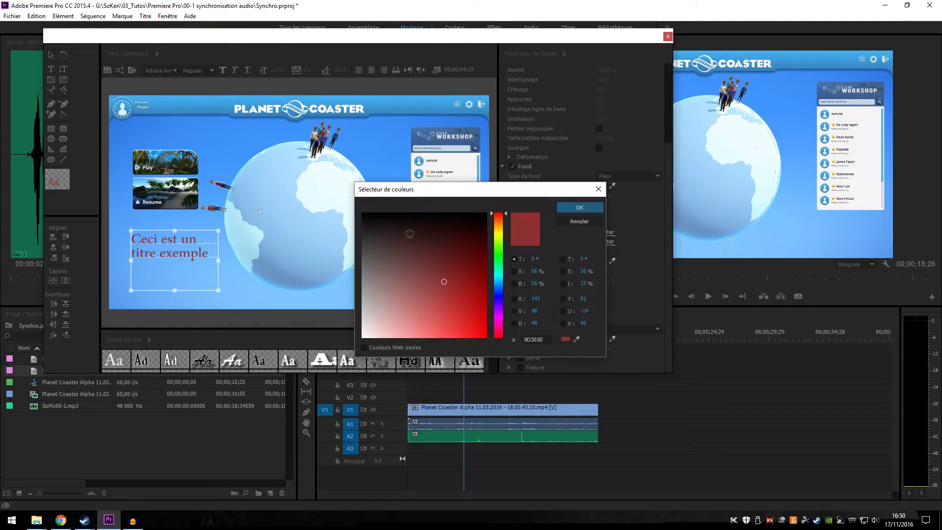
left_click_drag(444, 281, 330, 346)
left_click(599, 208)
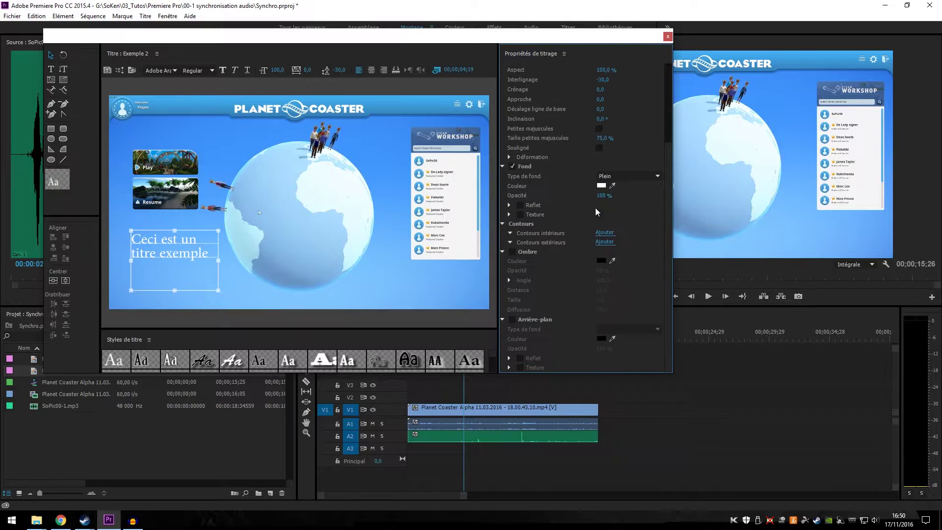
left_click(658, 178)
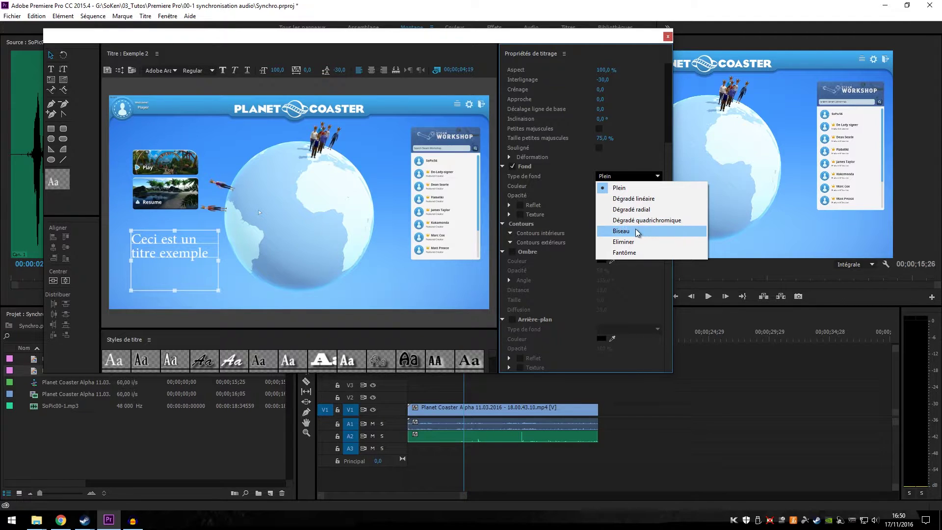
left_click(652, 158)
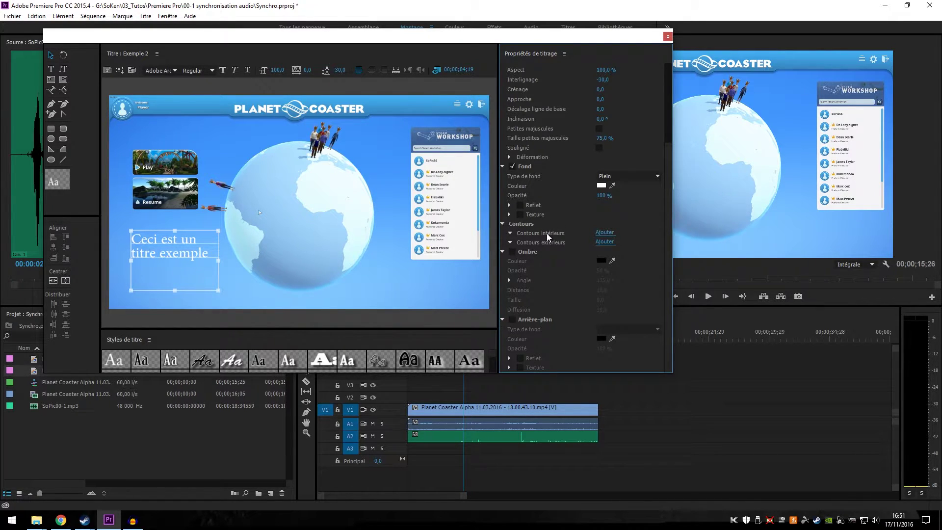
Add an outer stroke to the title text, thicken it, and try a linear gradient fill.
left_click(605, 242)
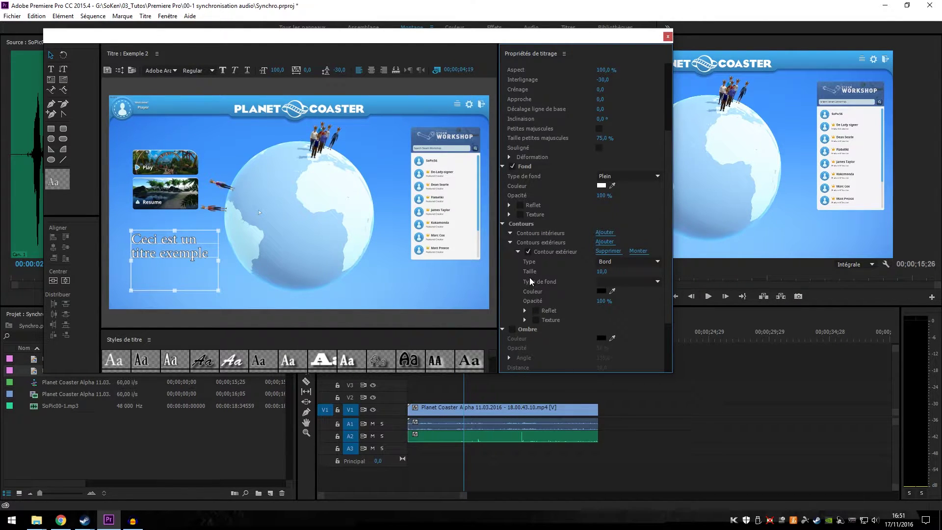
mouse_move(602, 271)
left_mouse_down()
mouse_move(638, 271)
mouse_move(597, 272)
left_mouse_up()
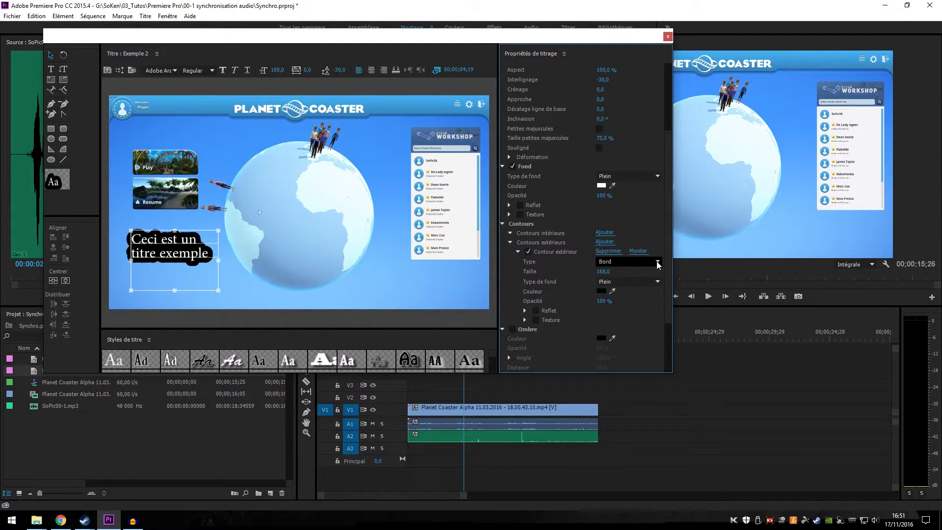
left_click(657, 281)
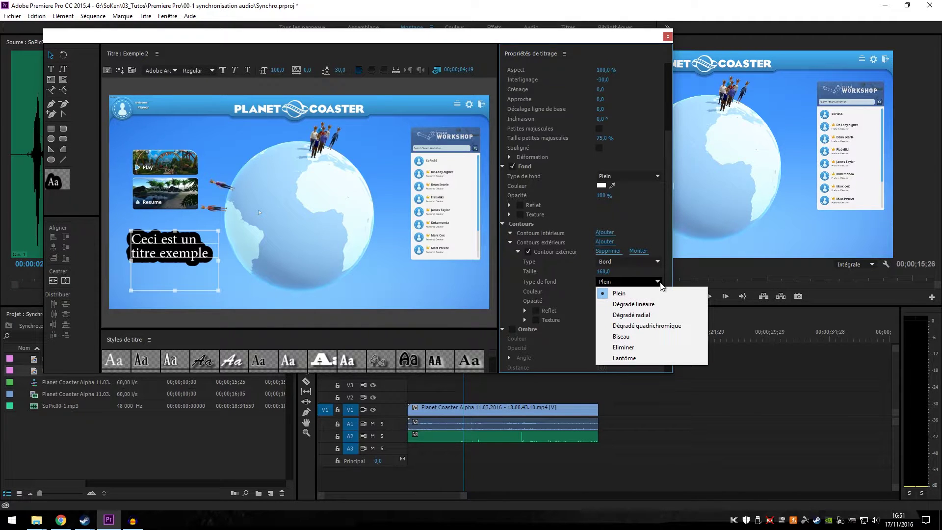
left_click(653, 305)
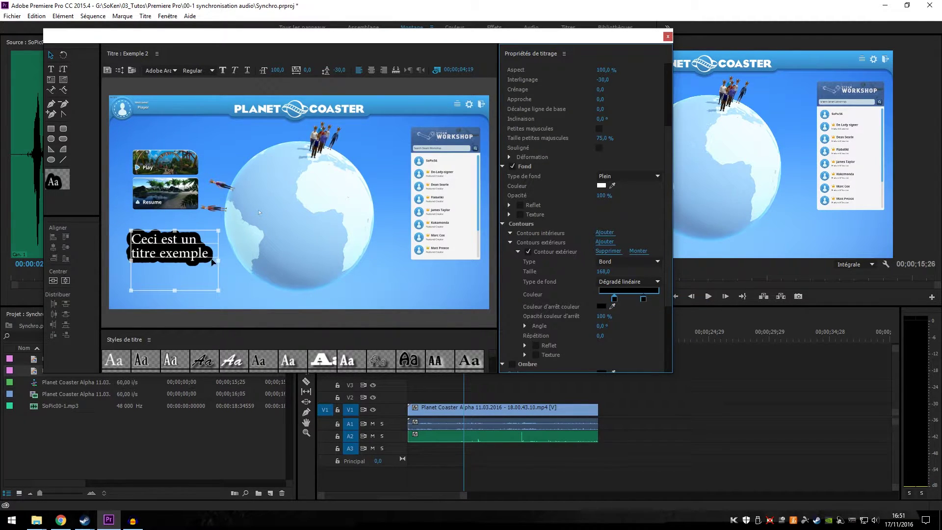
Try removing the outer stroke's fill, then set it back to solid black.
left_click(658, 283)
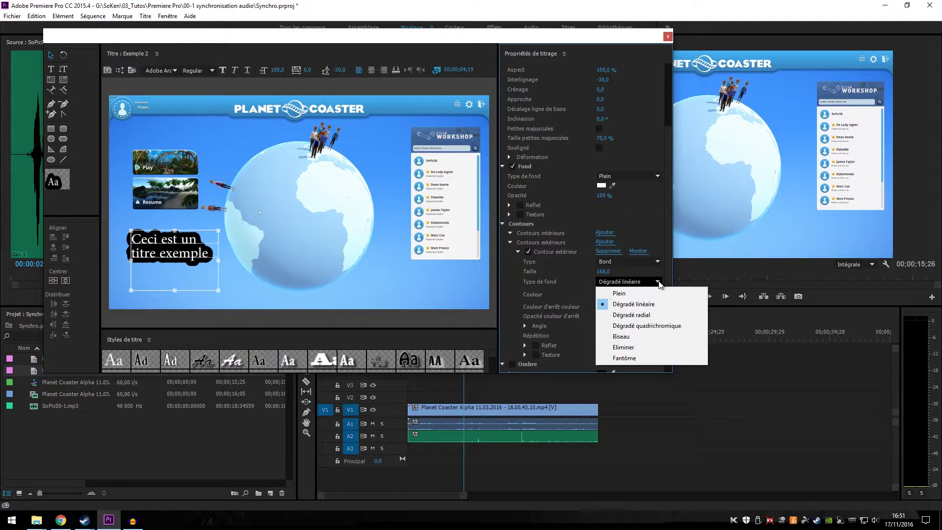
left_click(636, 347)
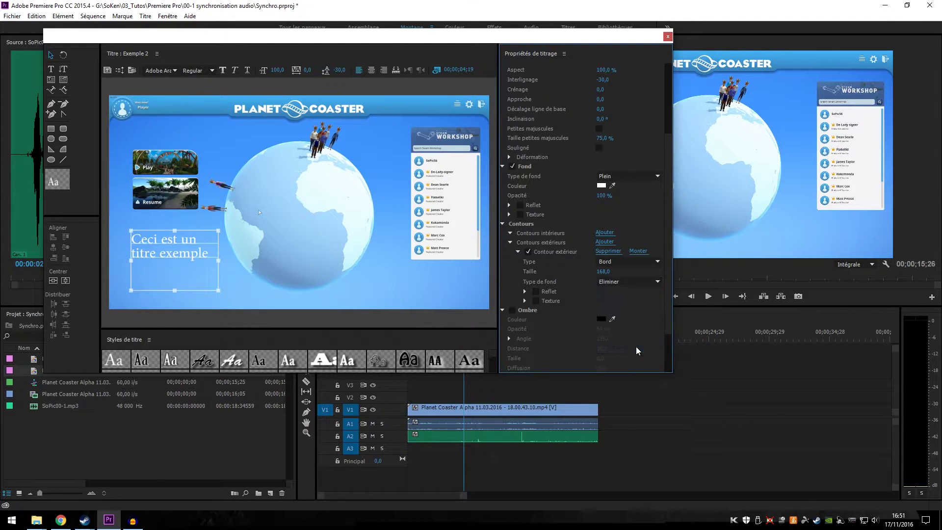
left_click(637, 282)
left_click(611, 291)
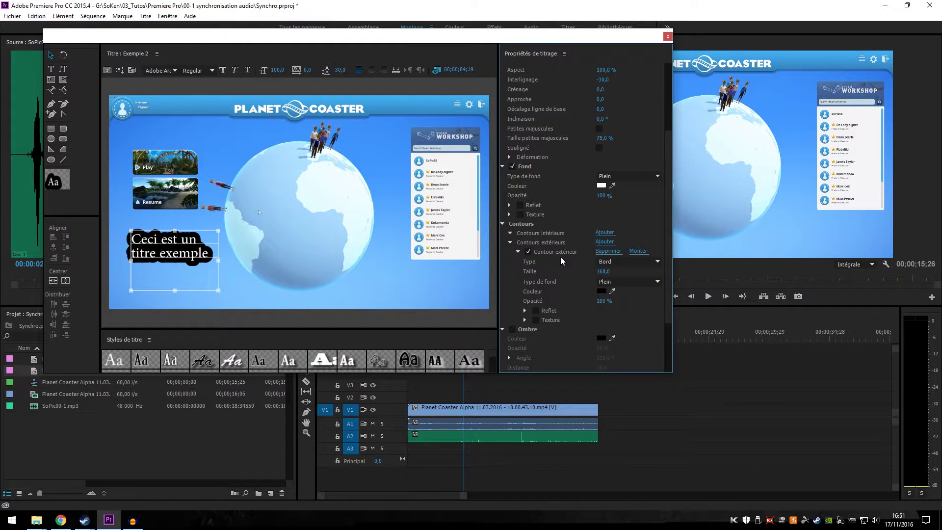
scroll(552, 287, "down", 1)
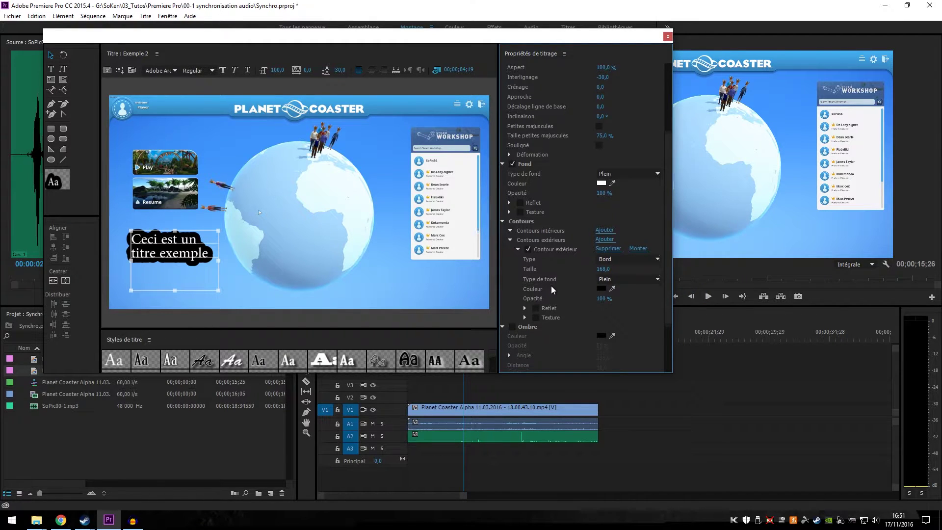
scroll(552, 286, "down", 1)
scroll(551, 286, "down", 1)
scroll(555, 290, "down", 1)
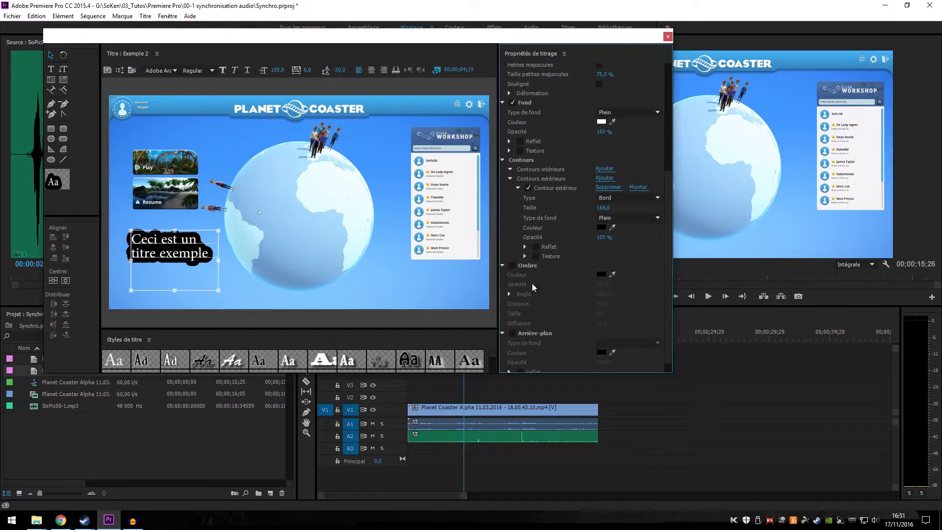
scroll(506, 271, "down", 1)
scroll(531, 268, "down", 1)
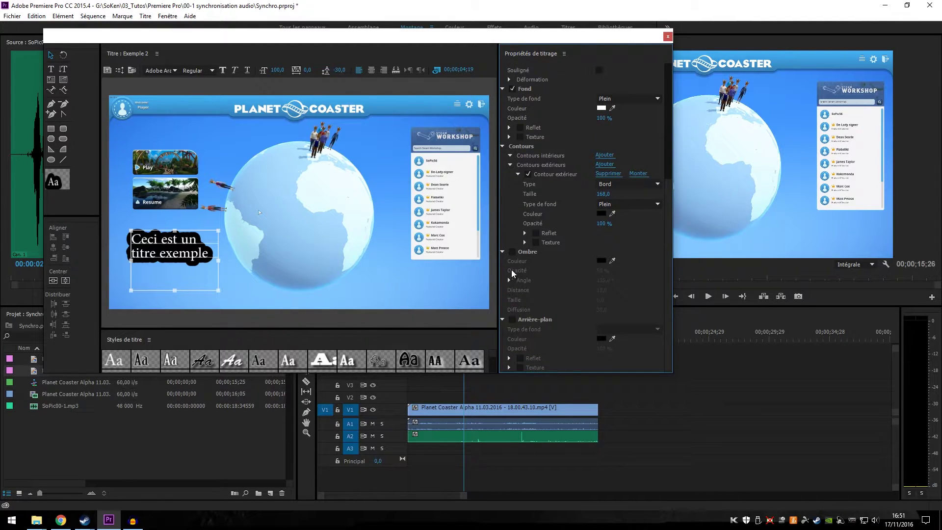
Uncheck Outer Stroke, then try a drop shadow and remove it again.
left_click(528, 174)
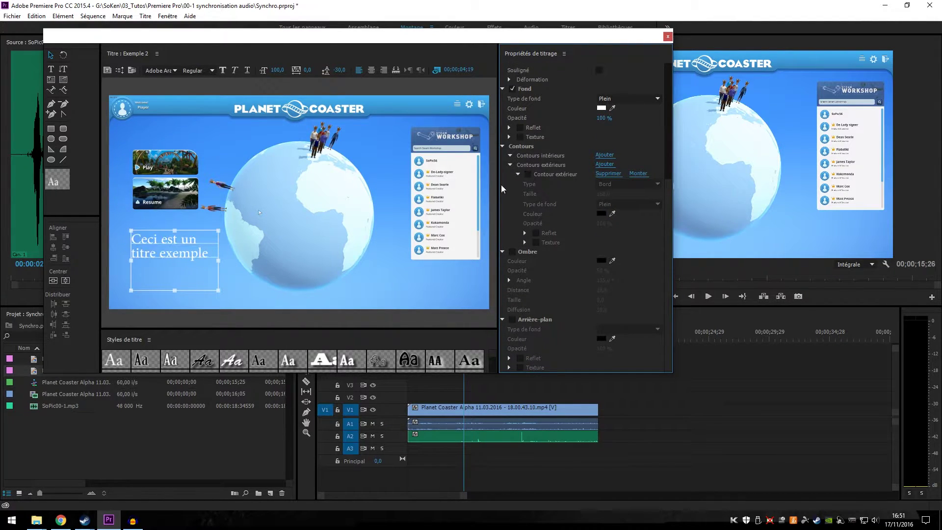
left_click(513, 251)
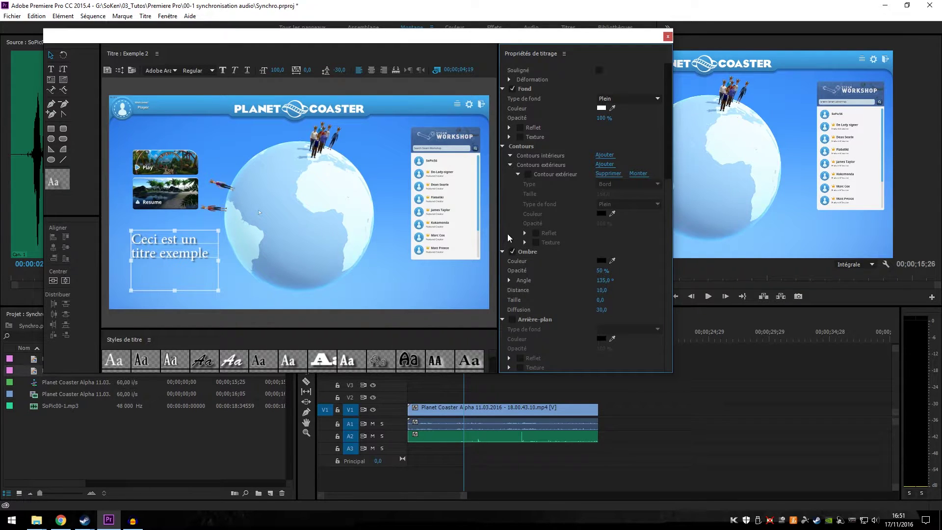
left_click(512, 252)
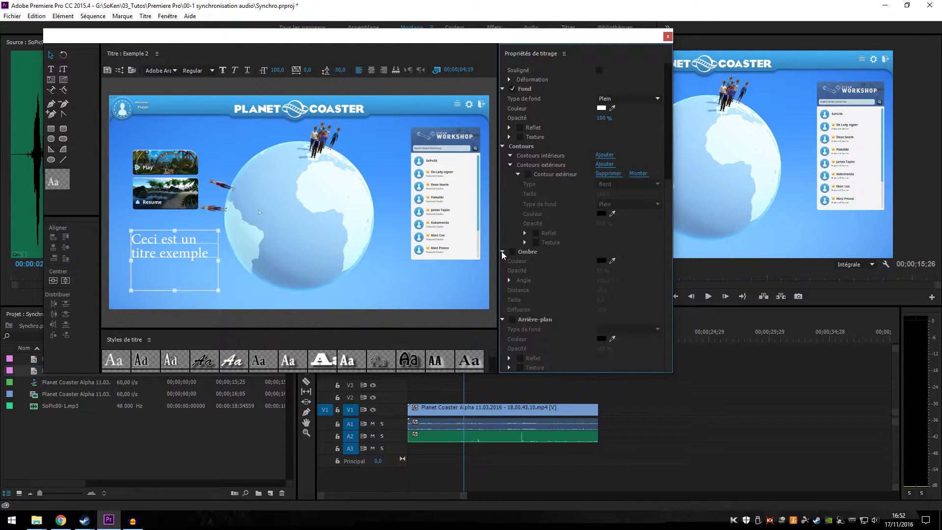
left_click(503, 253)
Move the title text higher on the frame, to X 341,6 and Y 759,0.
left_click(504, 146)
scroll(555, 216, "up", 5)
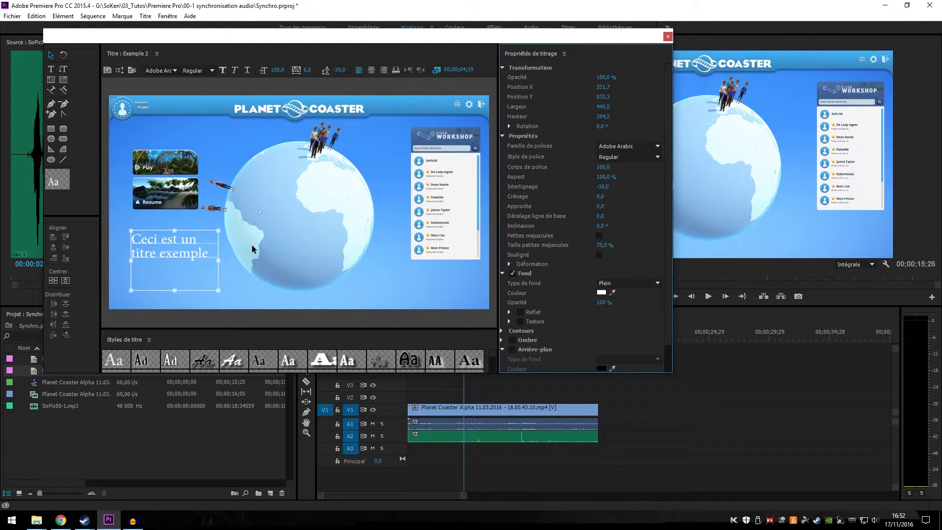
left_click_drag(185, 242, 186, 227)
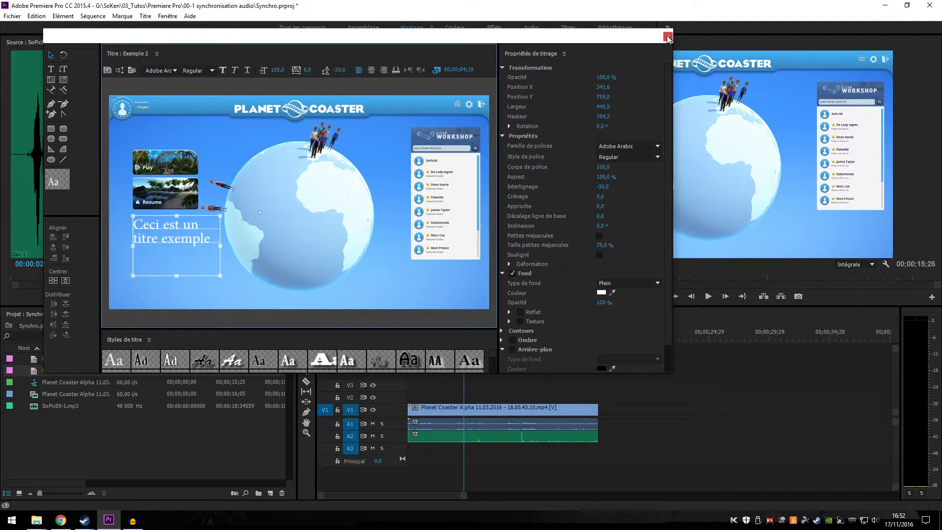
Place the Exemple 2 title on V2 above the gameplay clip and trim its start and end.
left_click(668, 36)
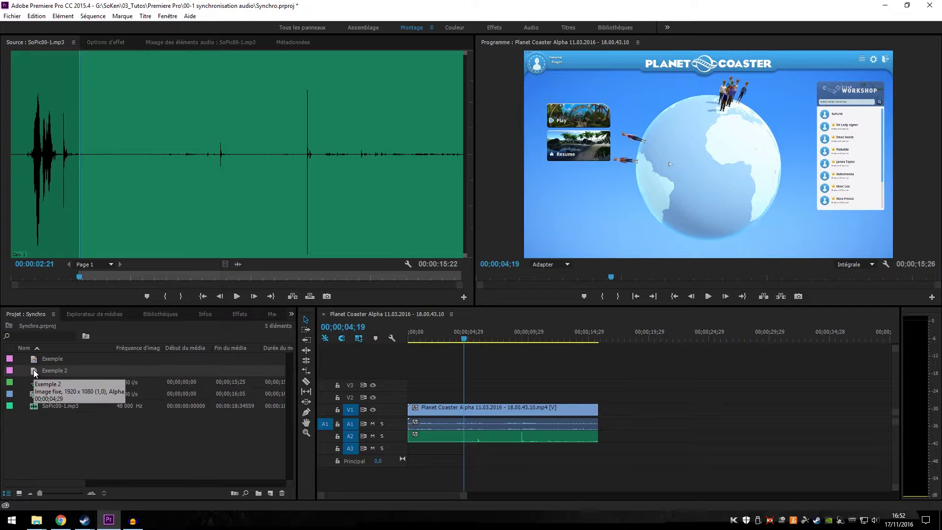
left_click_drag(34, 373, 460, 404)
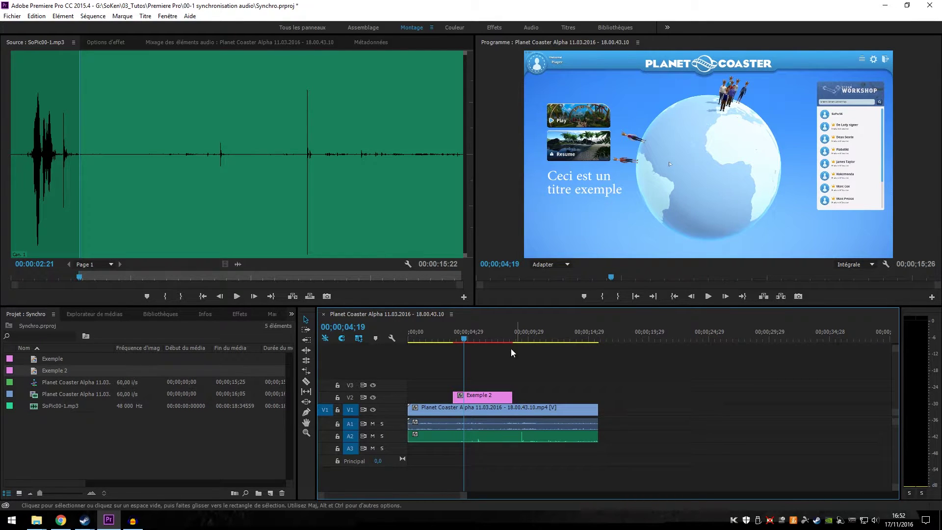
mouse_move(513, 397)
left_mouse_down()
mouse_move(534, 398)
mouse_move(496, 399)
mouse_move(529, 399)
left_mouse_up()
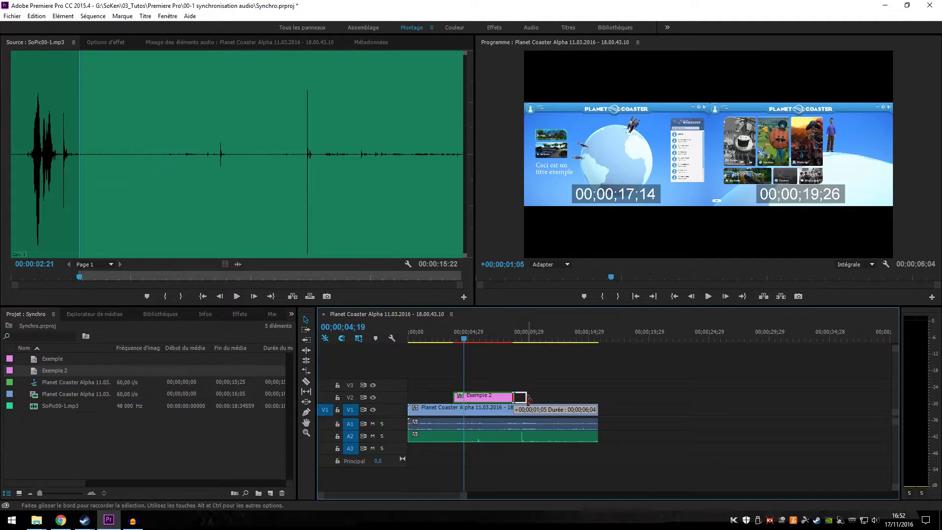
left_click_drag(529, 399, 519, 400)
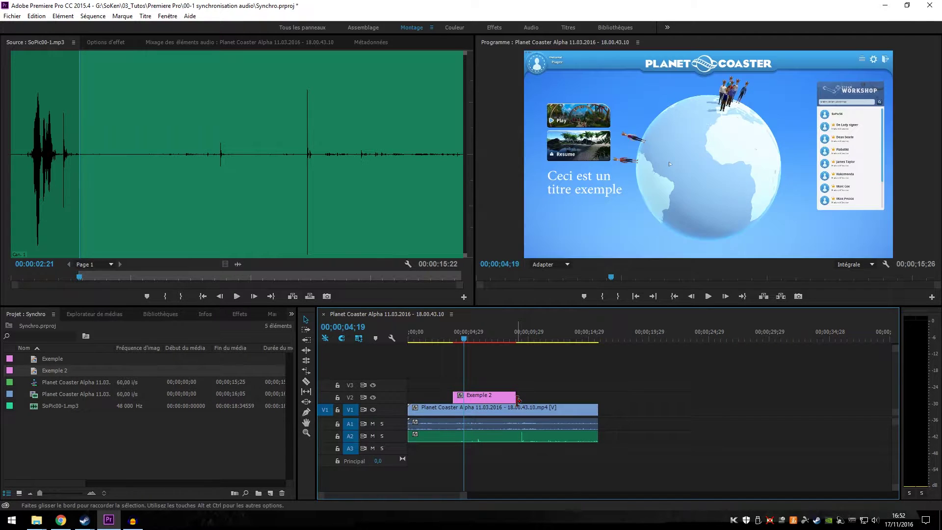
left_click_drag(453, 398, 451, 397)
Preview the title over the Planet Coaster footage starting from 00;00;01;22.
left_click(428, 334)
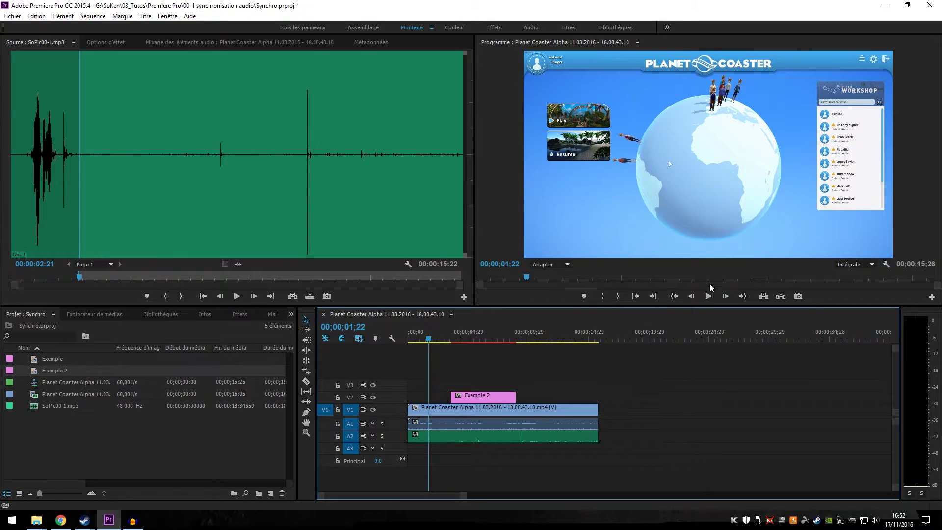
left_click(709, 296)
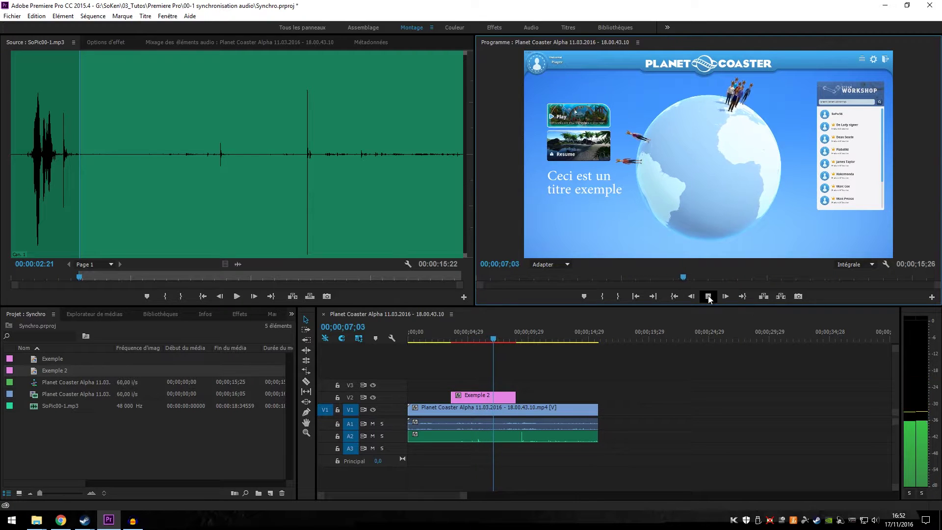
left_click(708, 296)
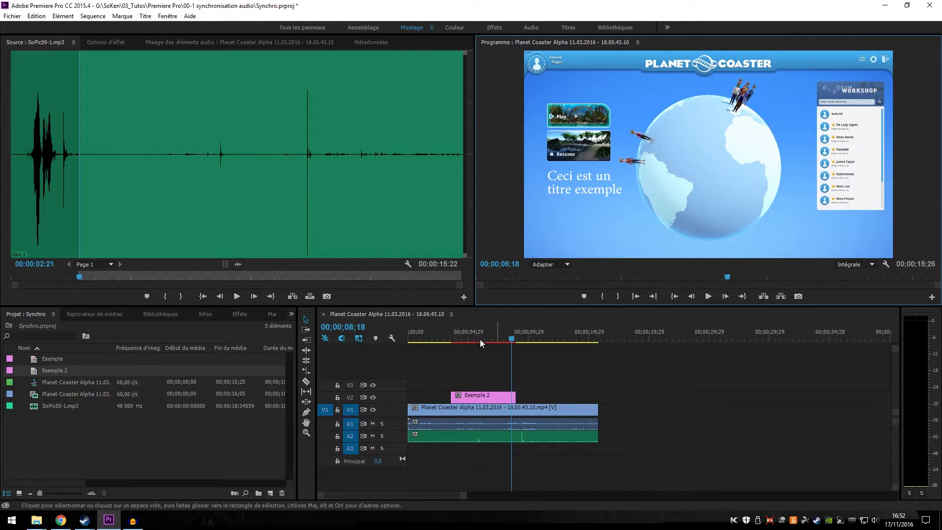
left_click(444, 341)
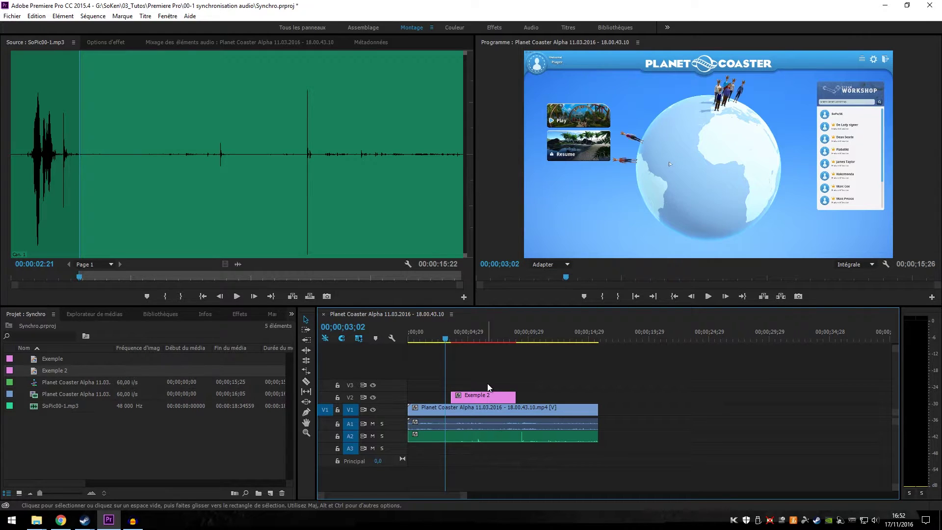
Apply Fondu enchaîné from the Let's Play presets to both title edges, then play it back.
left_click(240, 316)
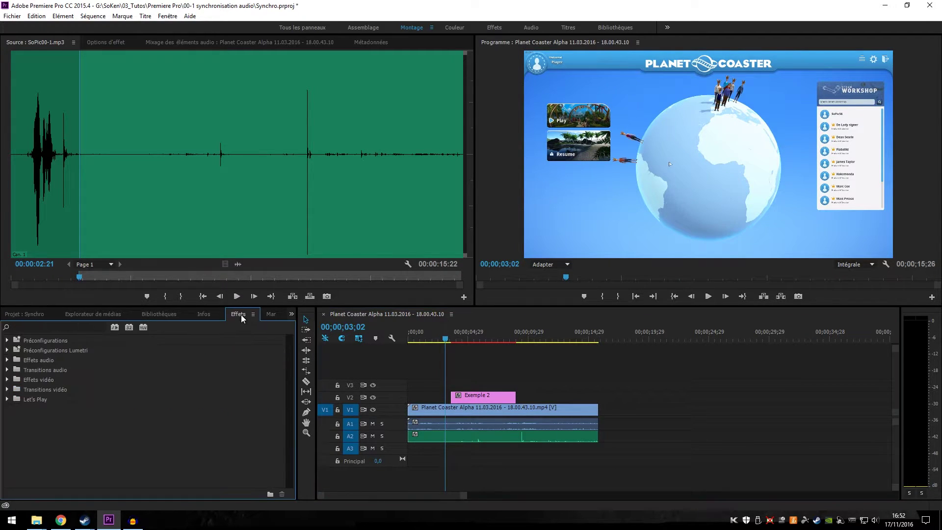
left_click(8, 399)
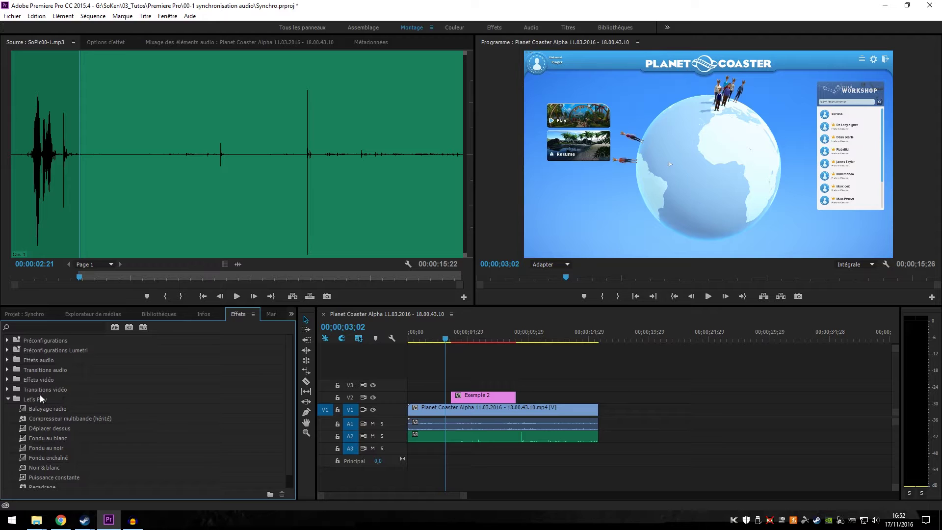
scroll(81, 412, "down", 1)
mouse_move(69, 444)
left_mouse_down()
mouse_move(398, 389)
mouse_move(452, 397)
left_mouse_up()
left_click_drag(62, 447, 512, 397)
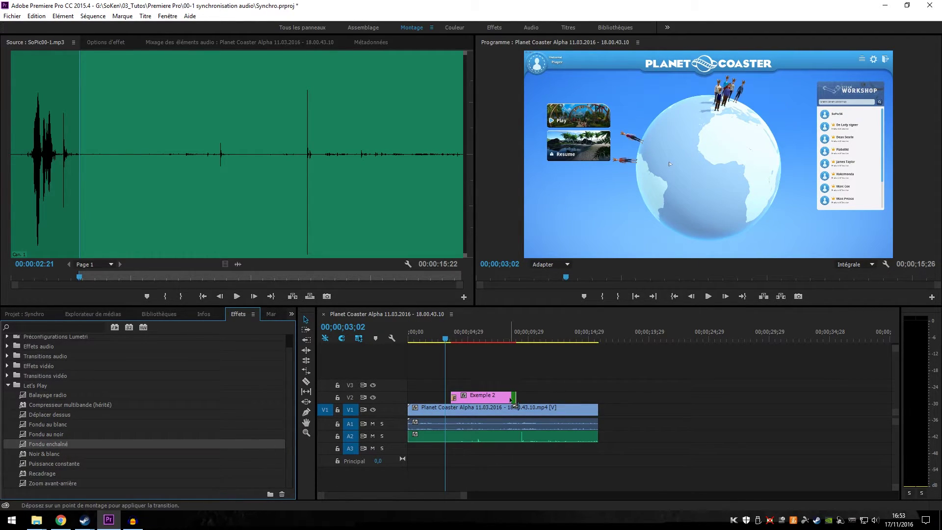
left_click(708, 298)
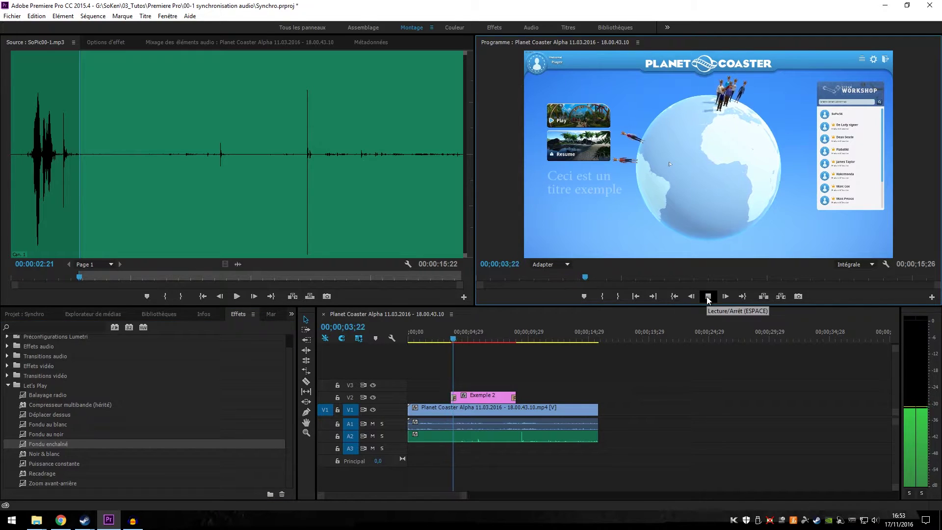
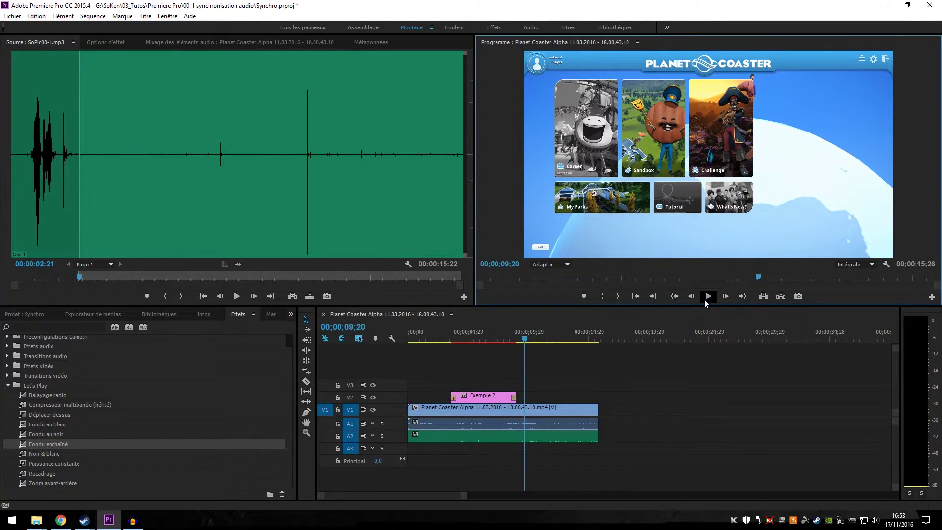
Stop playback at 00;00;02;20 and open the Exemple 2 title from the Project panel.
left_click(709, 296)
left_click_drag(520, 340, 440, 343)
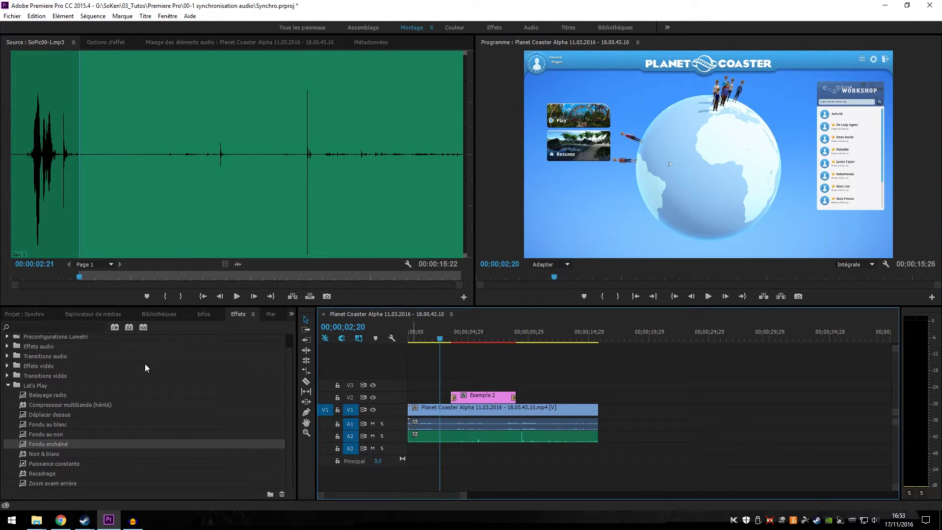
left_click(22, 314)
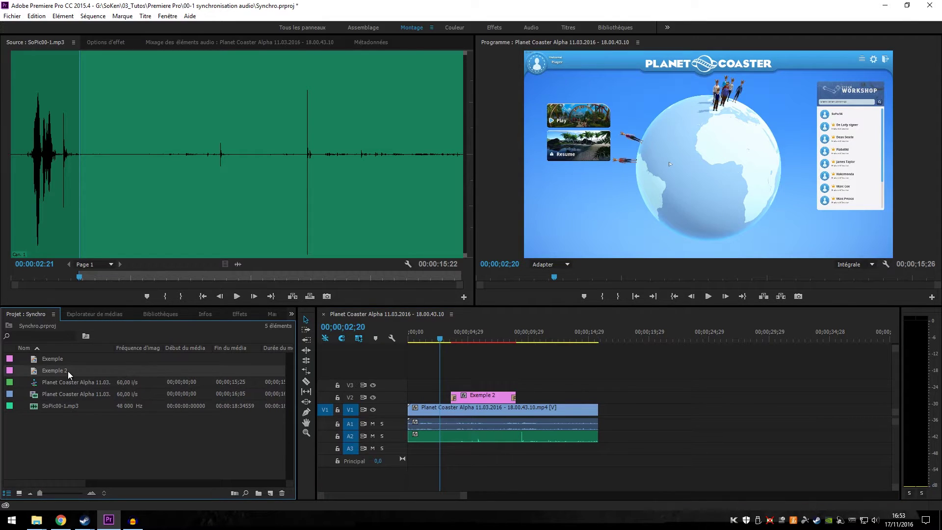
double_click(34, 371)
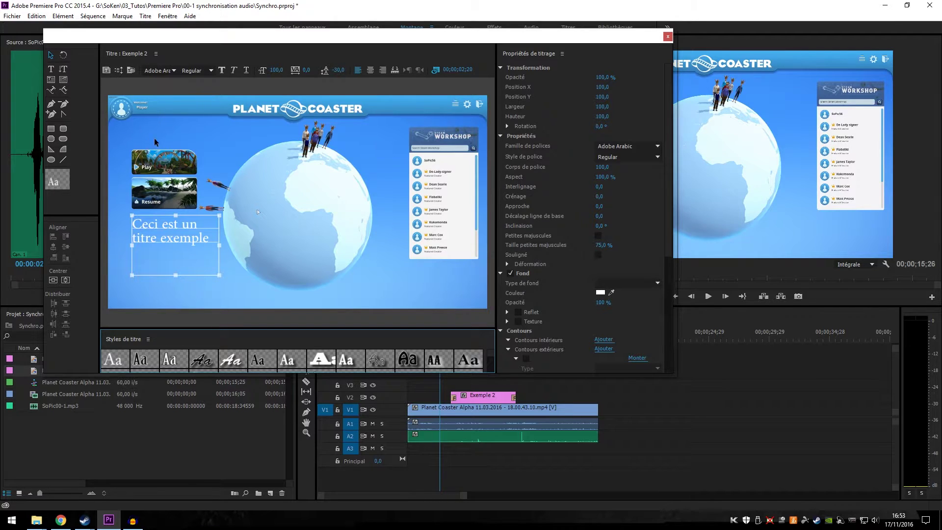
Draw a top-left rectangle, fill it with the sky's blue using the eyedropper, and close the Titler.
left_click(50, 128)
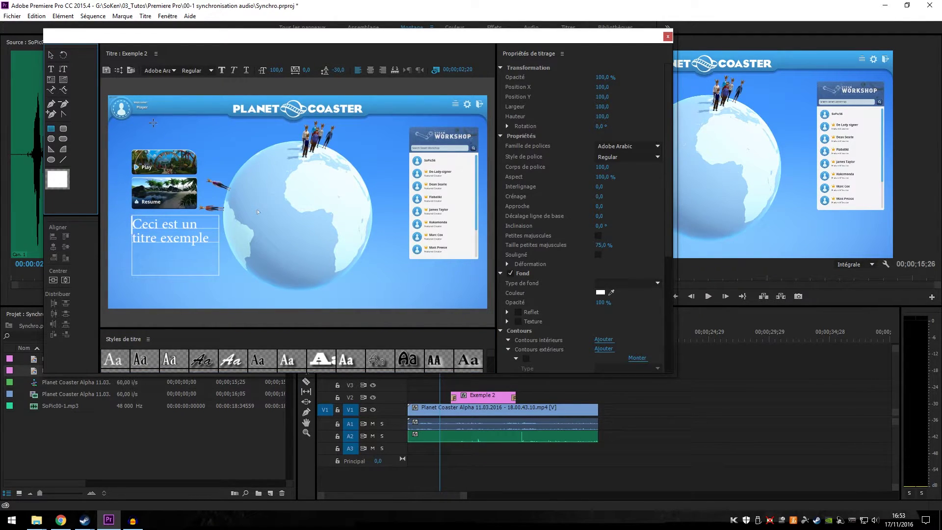
left_click_drag(153, 123, 110, 98)
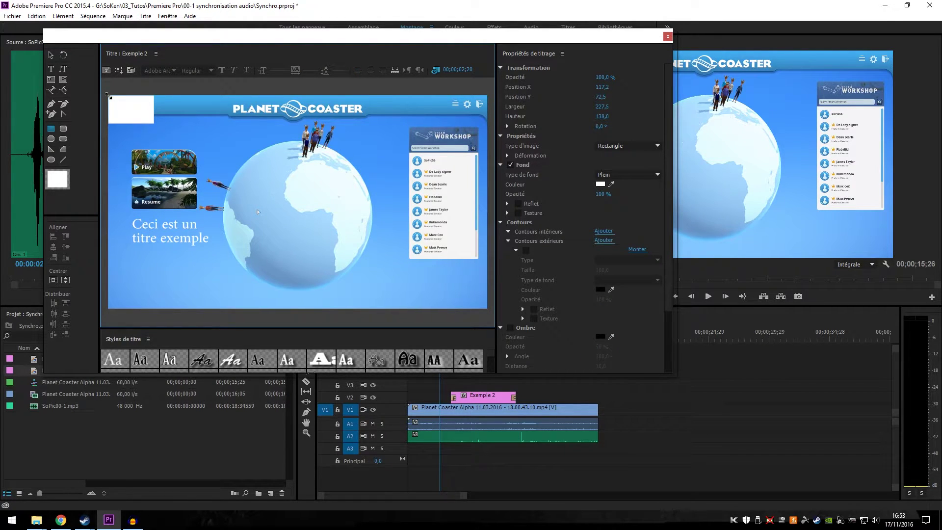
left_click_drag(109, 97, 111, 98)
left_click_drag(613, 183, 167, 99)
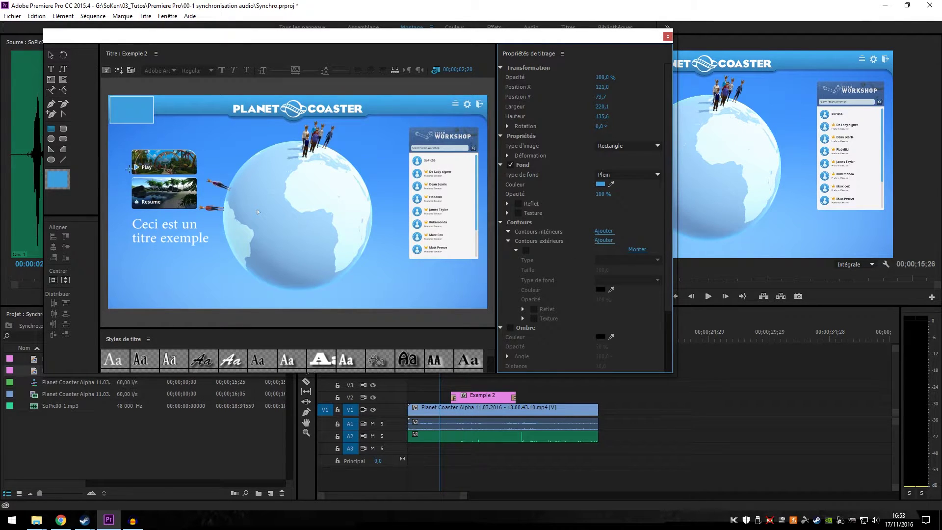
left_click(51, 54)
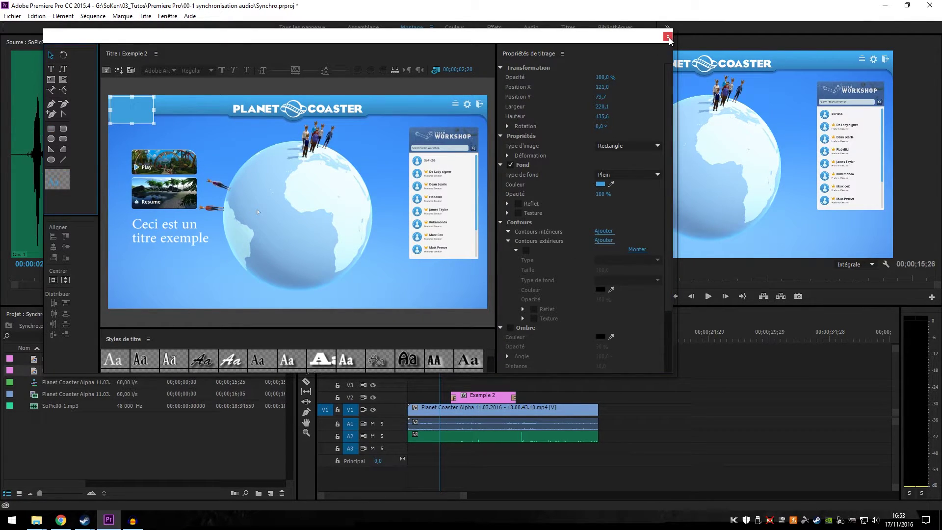
left_click(668, 37)
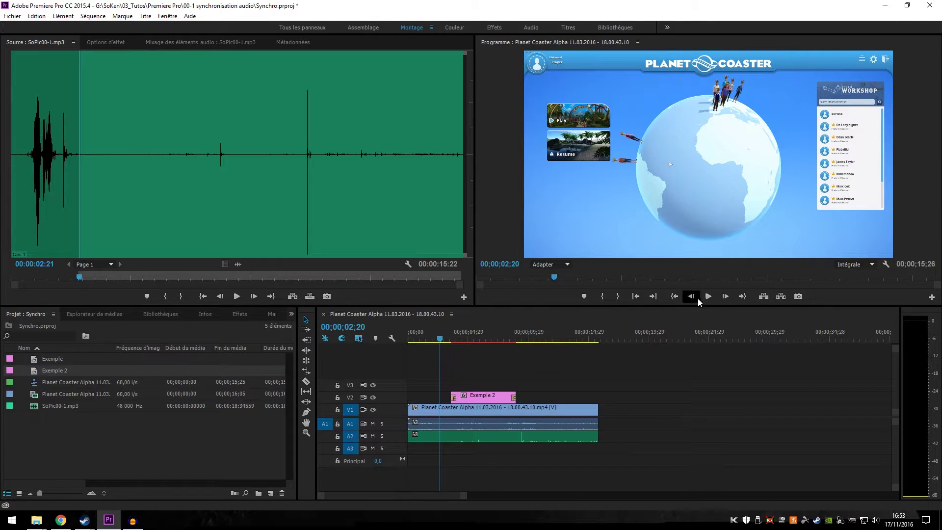
Play the sequence to preview the blue rectangle, then stop and return to 00;00;02;25.
left_click(708, 297)
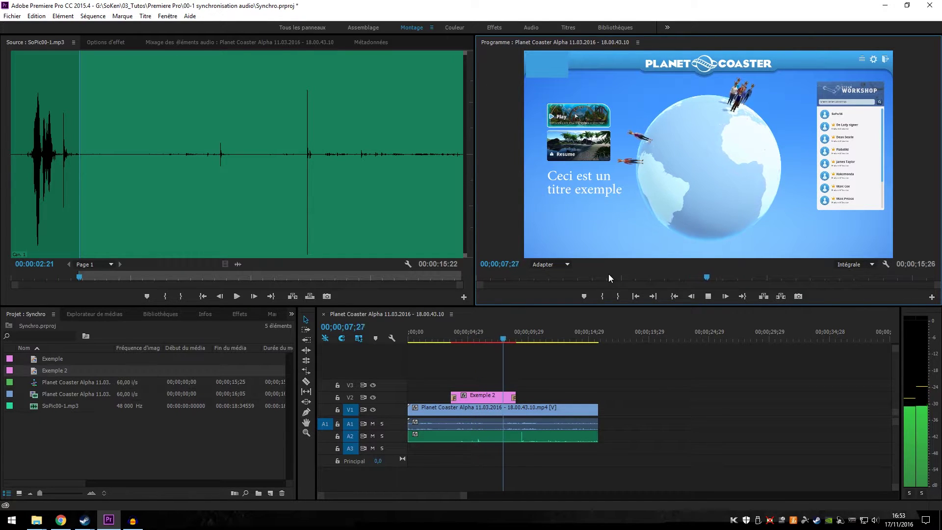
left_click(707, 298)
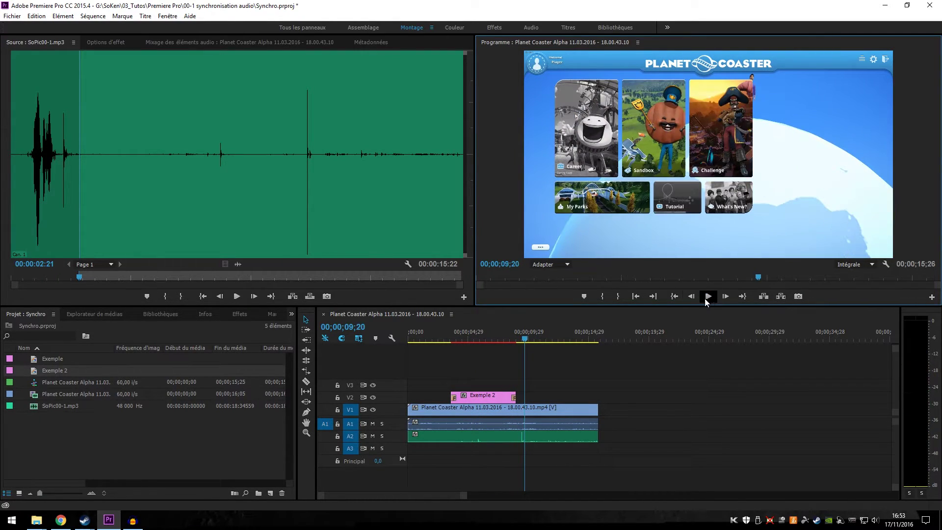
left_click(443, 339)
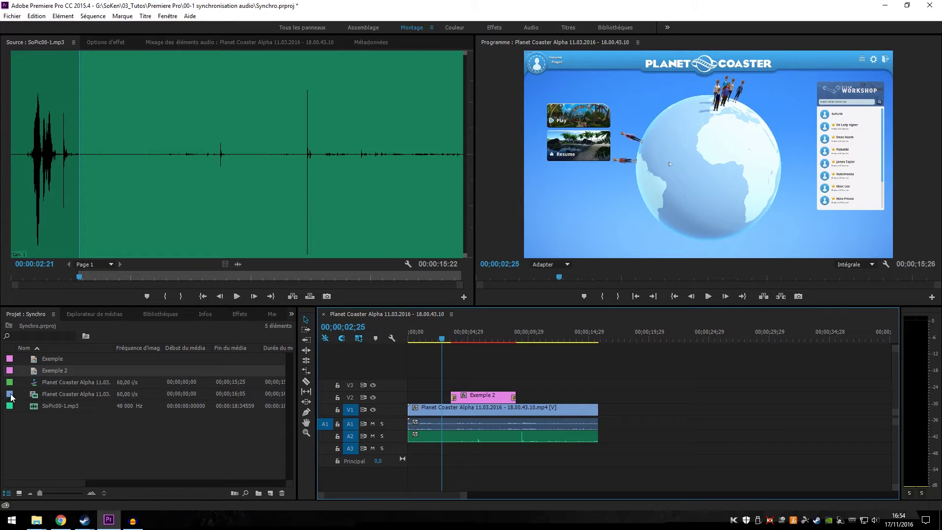
In Exemple 2, move the text higher and place a first Pen anchor below it.
double_click(33, 373)
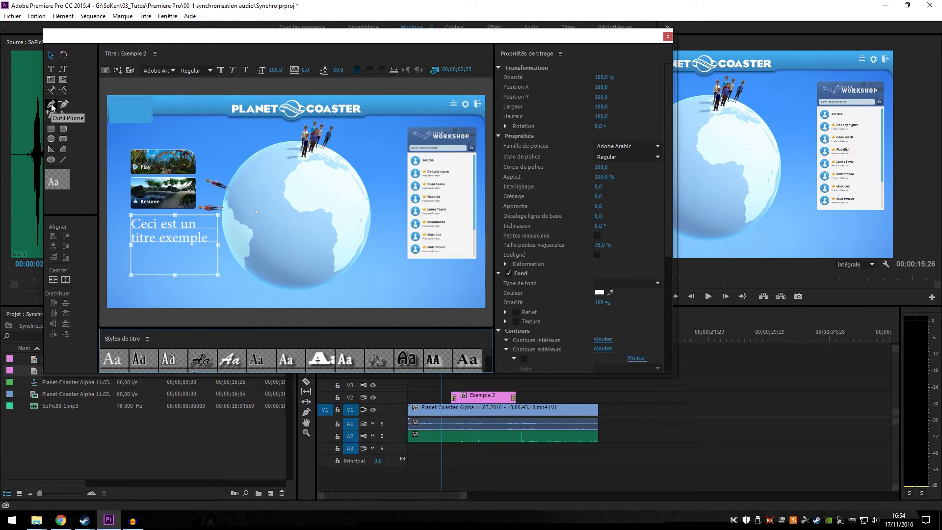
mouse_move(186, 223)
left_mouse_down()
mouse_move(260, 153)
mouse_move(216, 127)
left_mouse_up()
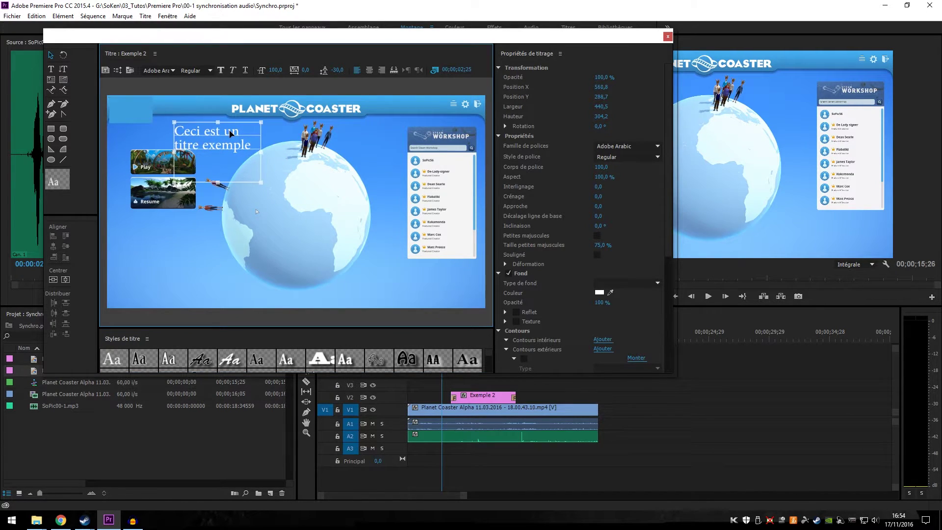
left_click(51, 104)
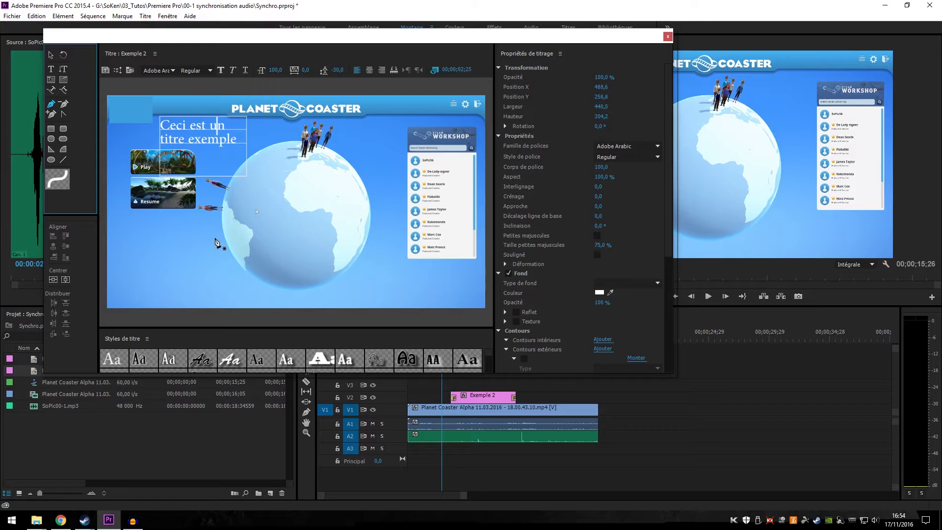
left_click(209, 235)
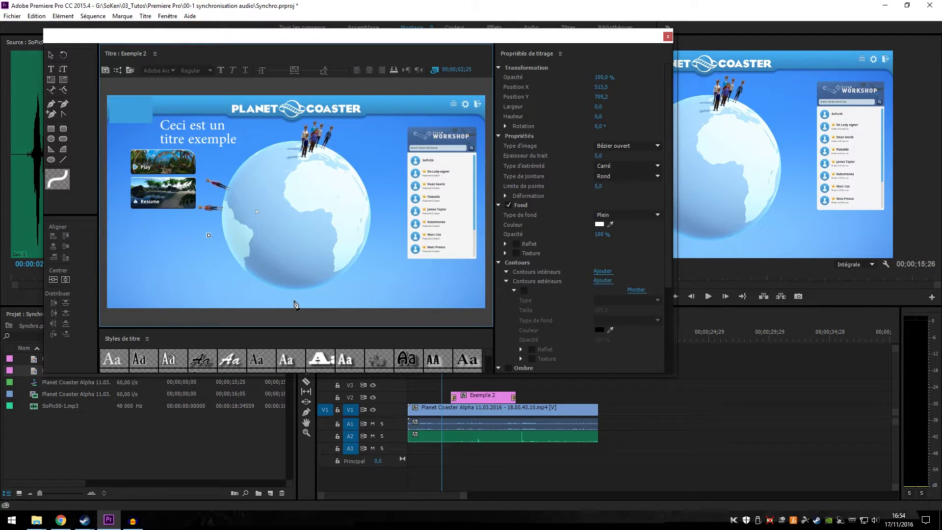
Add a curved bottom anchor and a right anchor, forming a U-shaped path 869.3 by 343.5.
left_click_drag(294, 301, 362, 304)
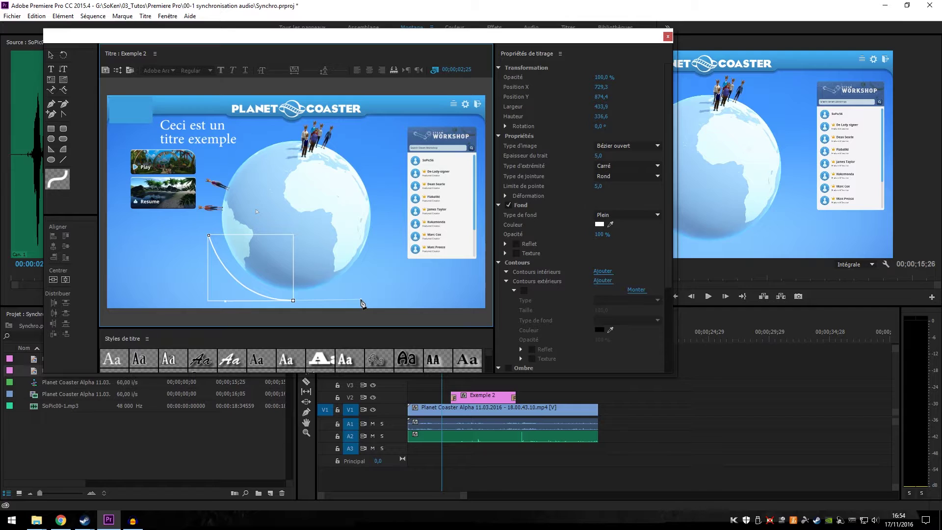
left_click_drag(363, 303, 378, 304)
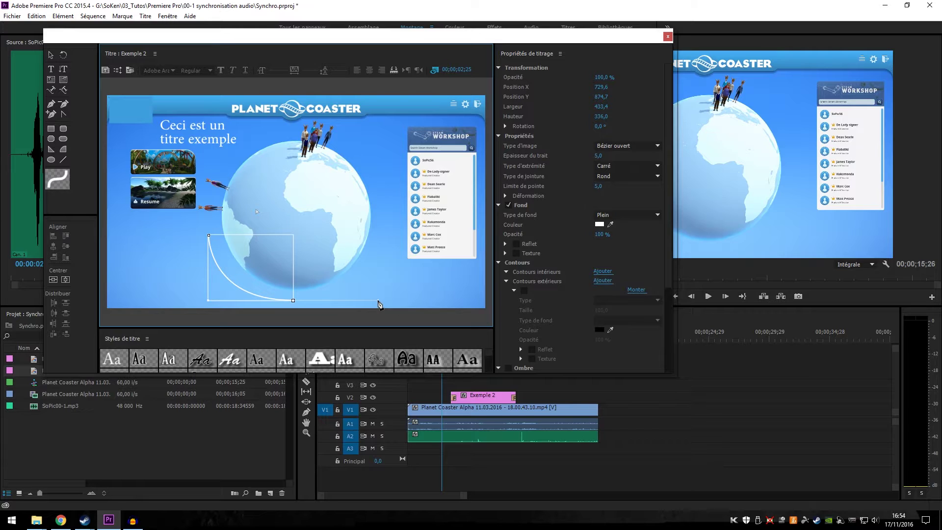
left_click(379, 235)
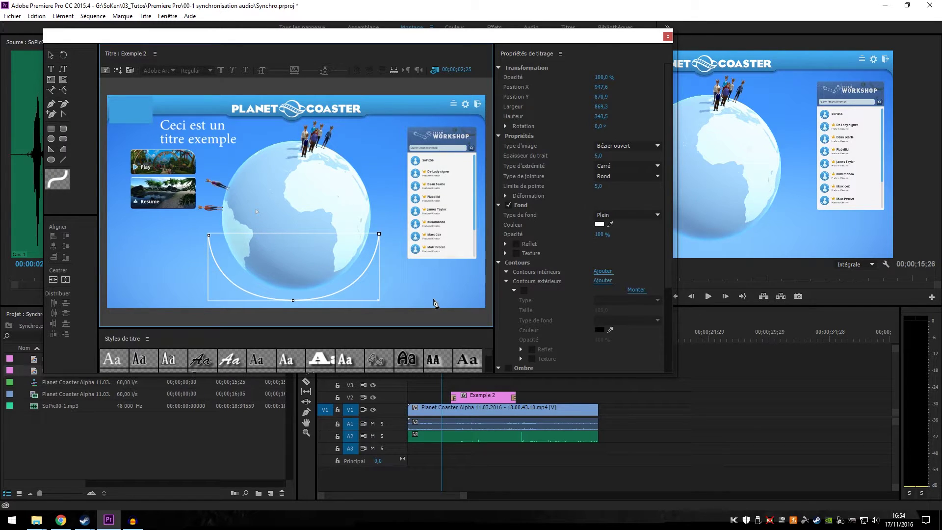
left_click(64, 114)
Convert the bottom anchor and drag its handles into an even bowl, path ending at X 956.6.
left_click(64, 116)
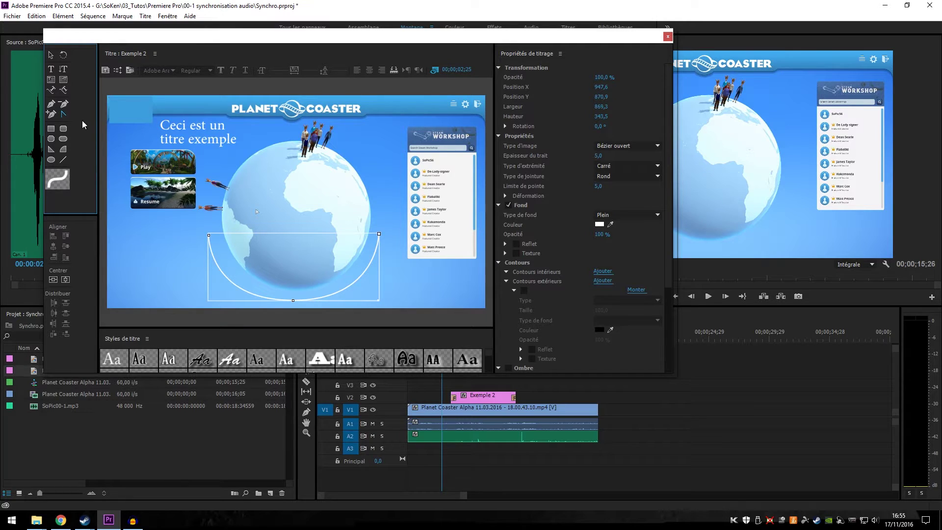
left_click(293, 301)
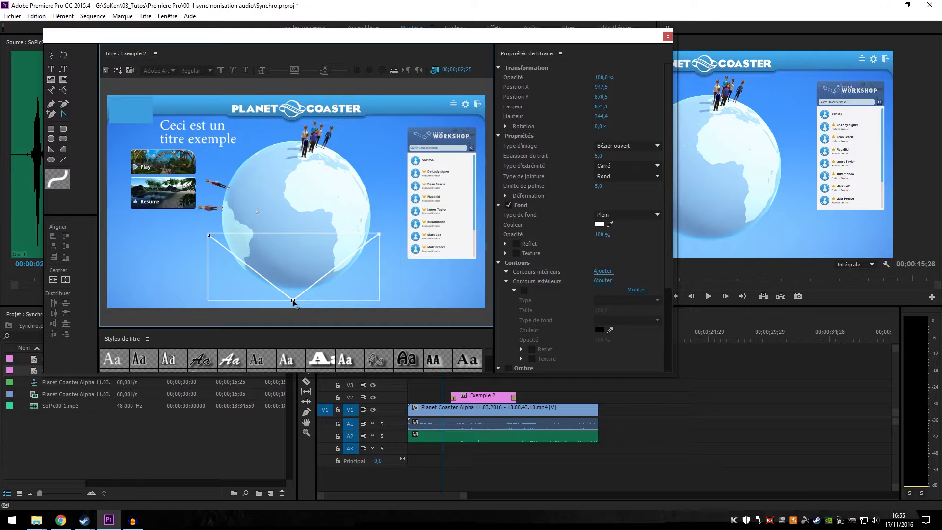
mouse_move(293, 301)
left_mouse_down()
mouse_move(308, 264)
mouse_move(324, 315)
mouse_move(339, 309)
mouse_move(318, 264)
left_mouse_up()
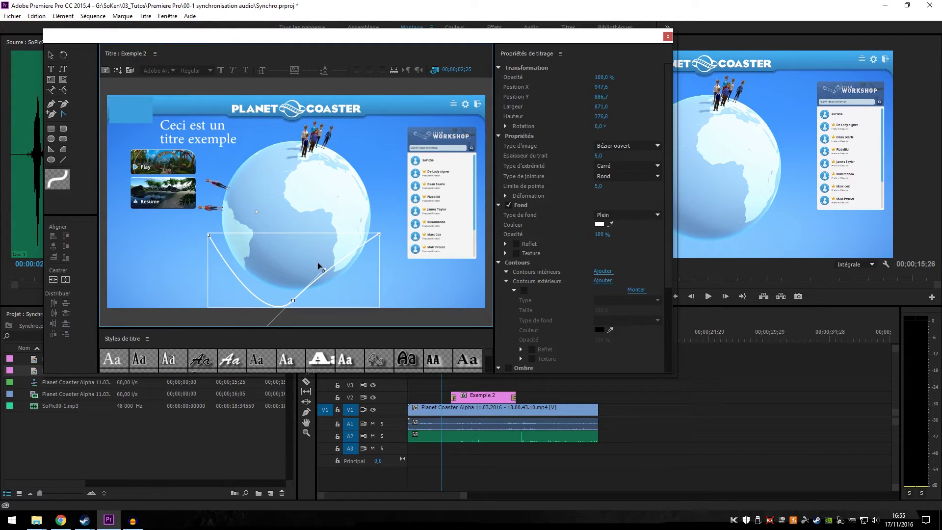
mouse_move(317, 263)
left_mouse_down()
mouse_move(328, 264)
mouse_move(338, 310)
mouse_move(373, 301)
left_mouse_up()
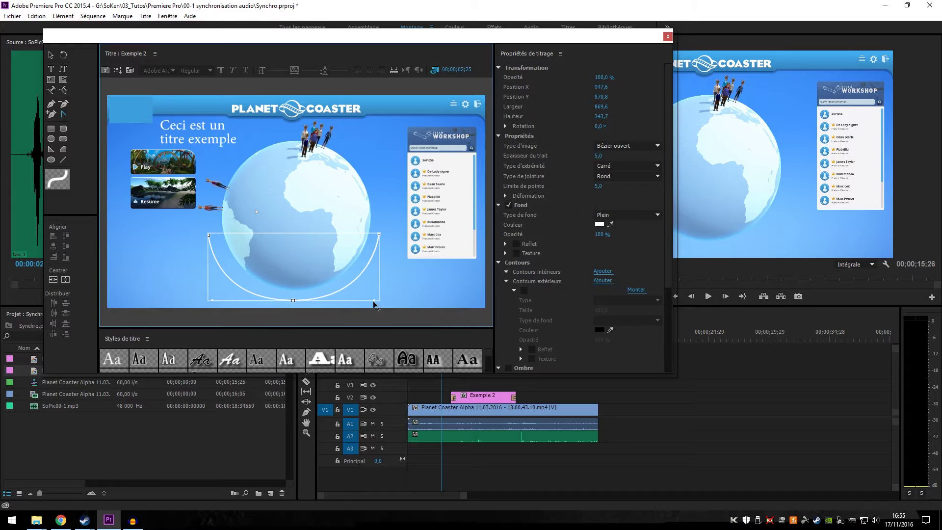
left_click(51, 55)
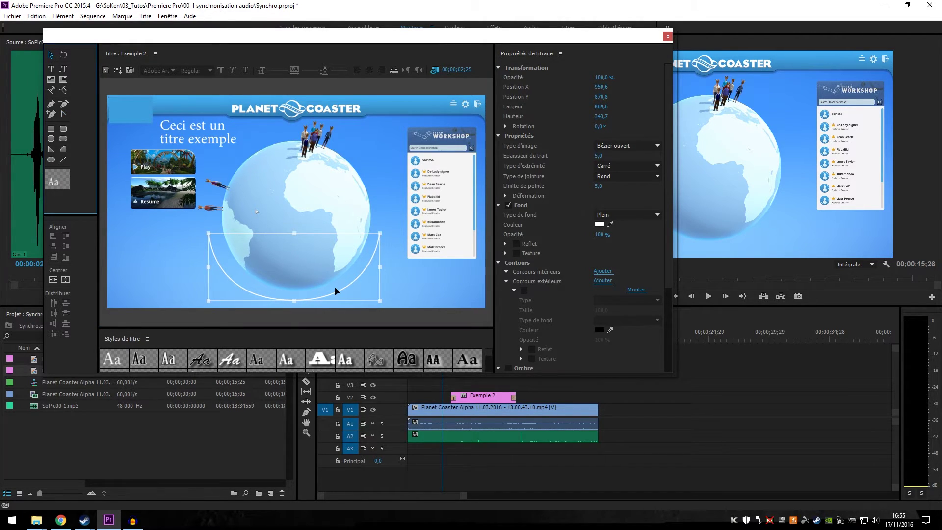
key("shift+Right")
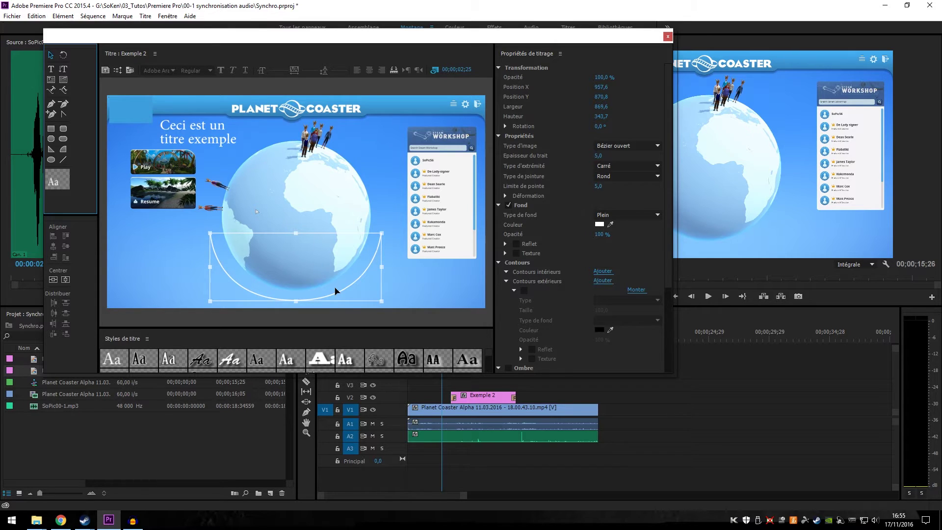
left_click(51, 90)
key("p")
left_click_drag(225, 267, 239, 266)
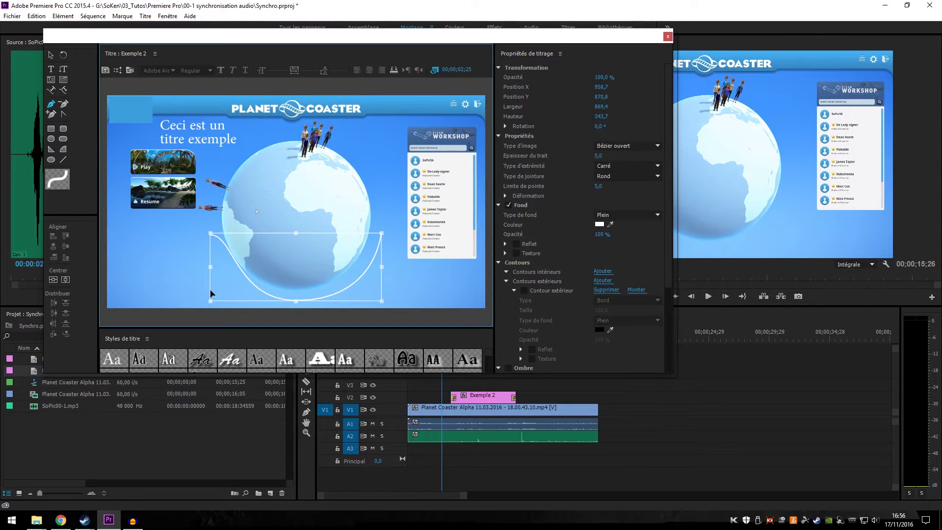
key("ctrl+z")
left_click(51, 90)
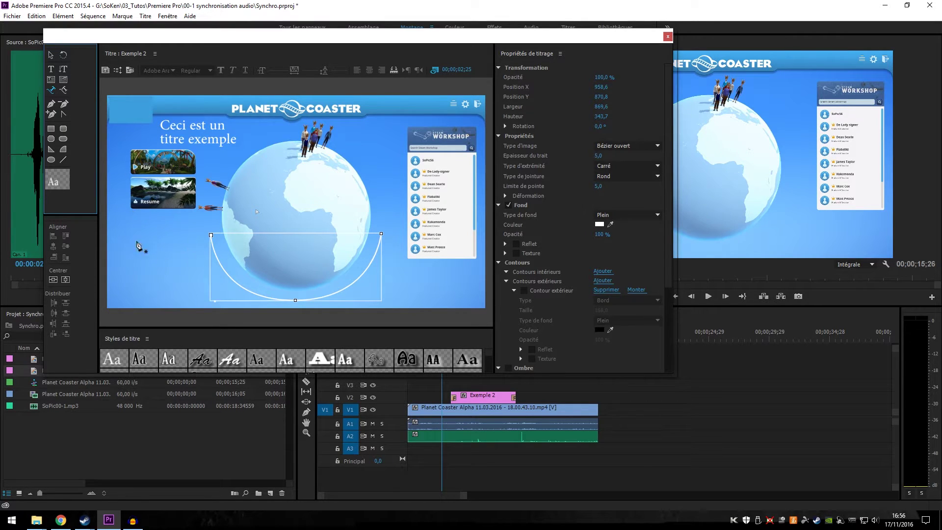
left_click(51, 55)
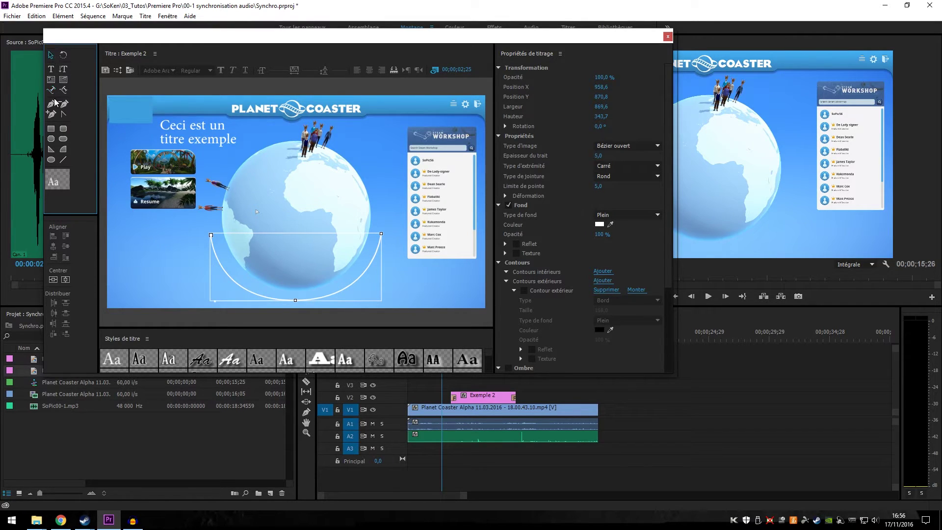
left_click_drag(222, 270, 224, 270)
right_click(224, 270)
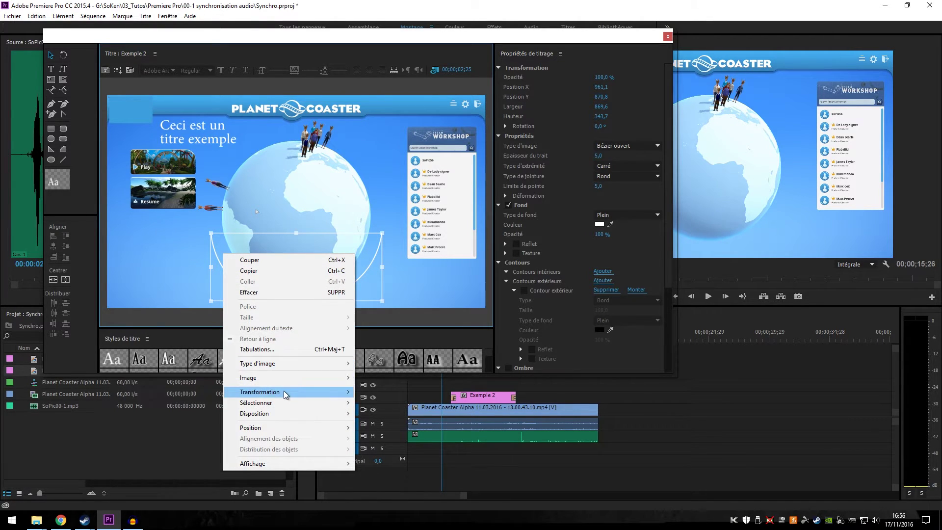
mouse_move(285, 395)
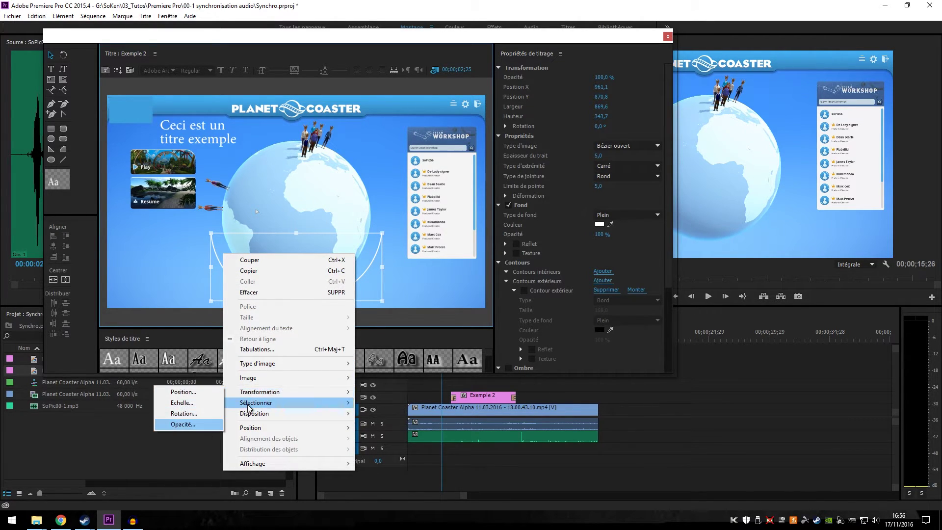
mouse_move(256, 429)
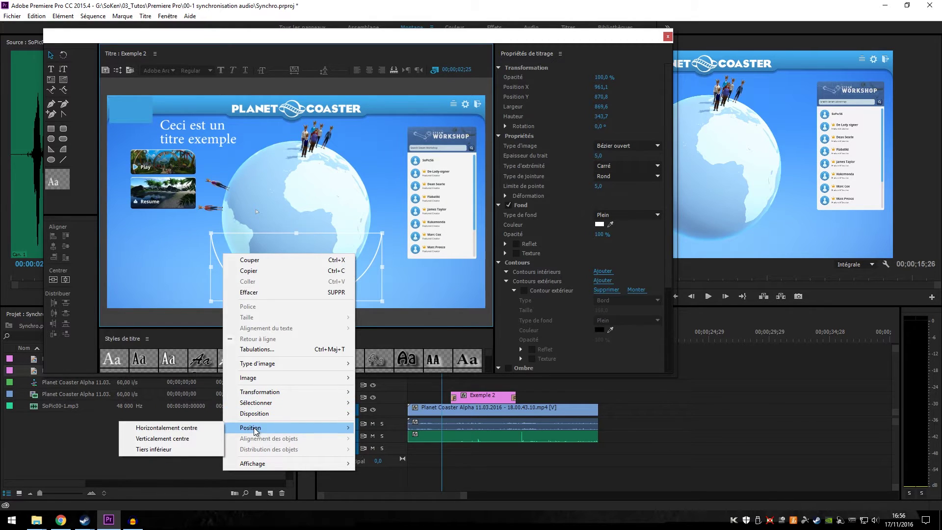
left_click(172, 295)
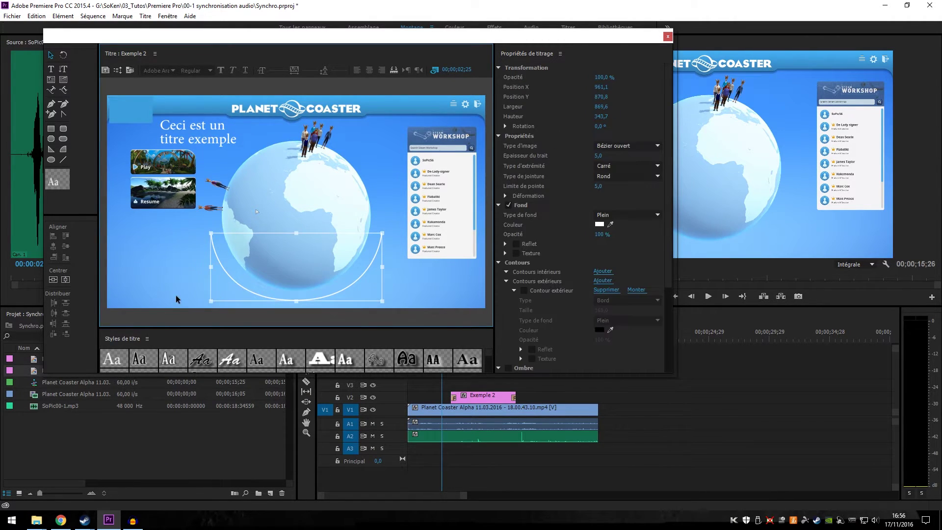
Delete the arc and draw a U-shaped text path, 941.8 by 383.7, under the globe.
key("Delete")
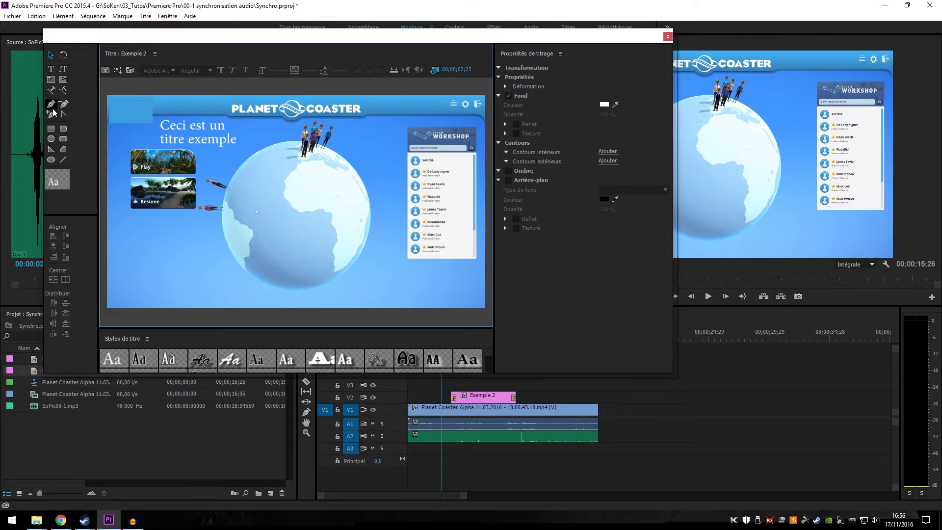
left_click(51, 90)
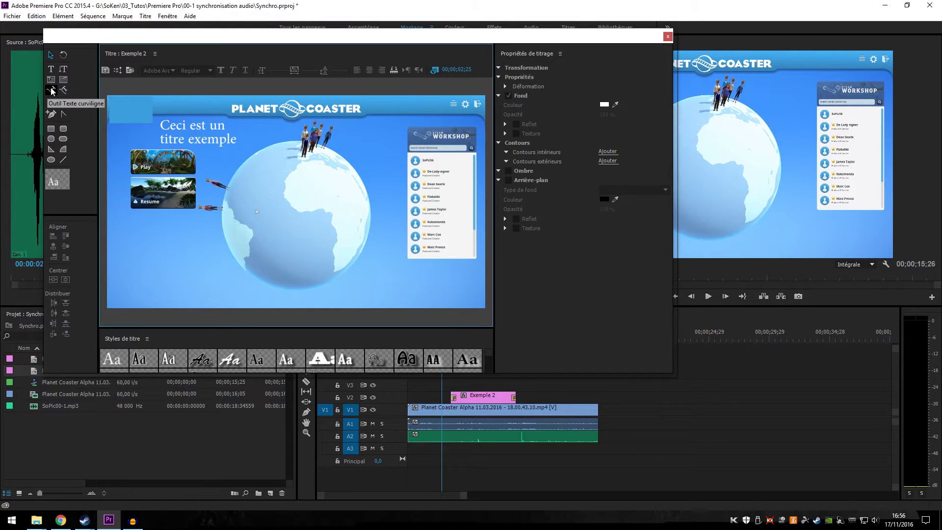
left_click(204, 227)
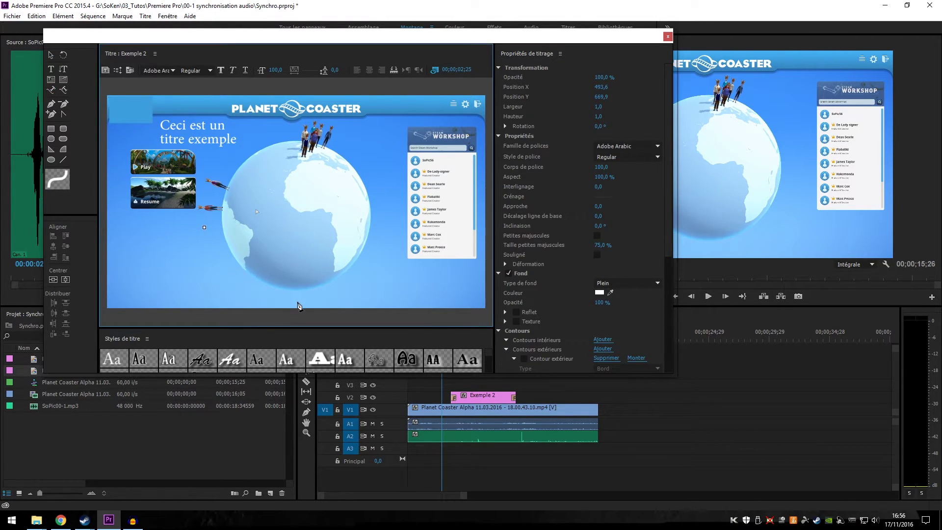
left_click_drag(298, 302, 388, 303)
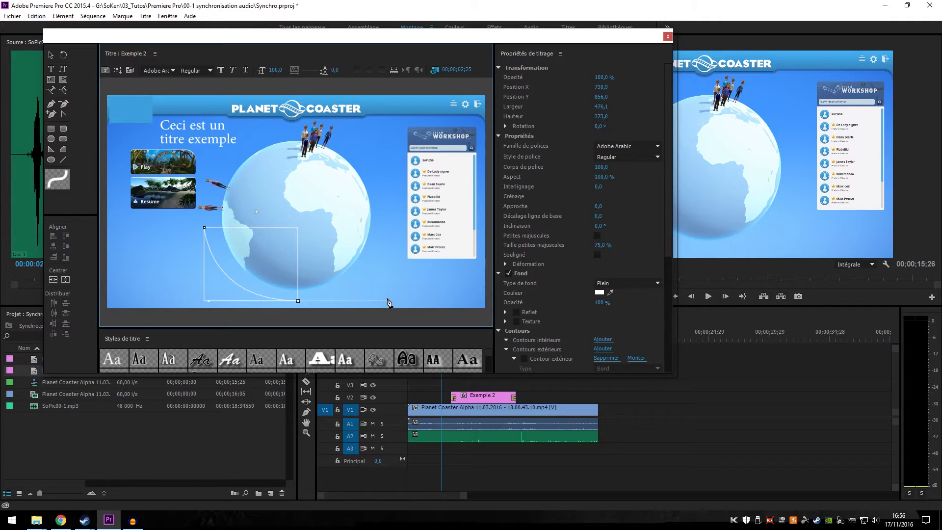
left_click_drag(388, 303, 392, 302)
left_click(390, 227)
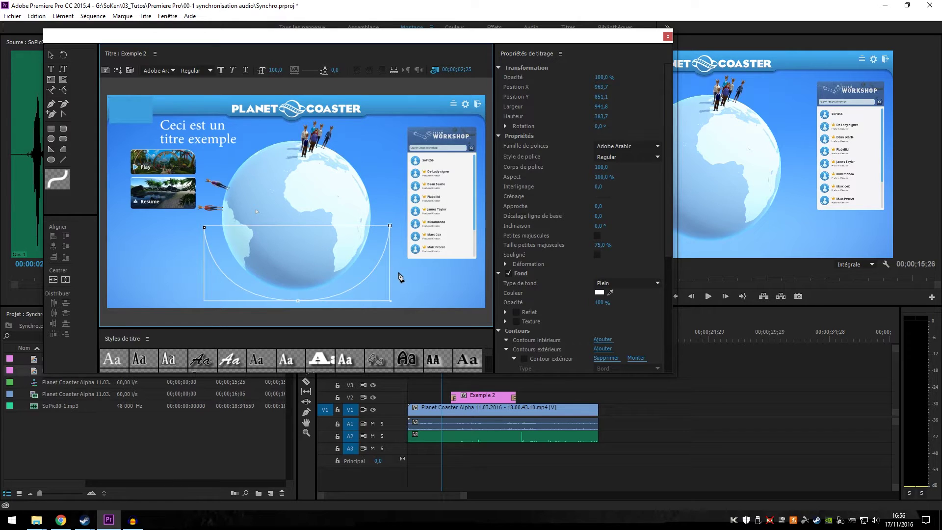
Place the text insertion point at the start of the curved path.
left_click(50, 55)
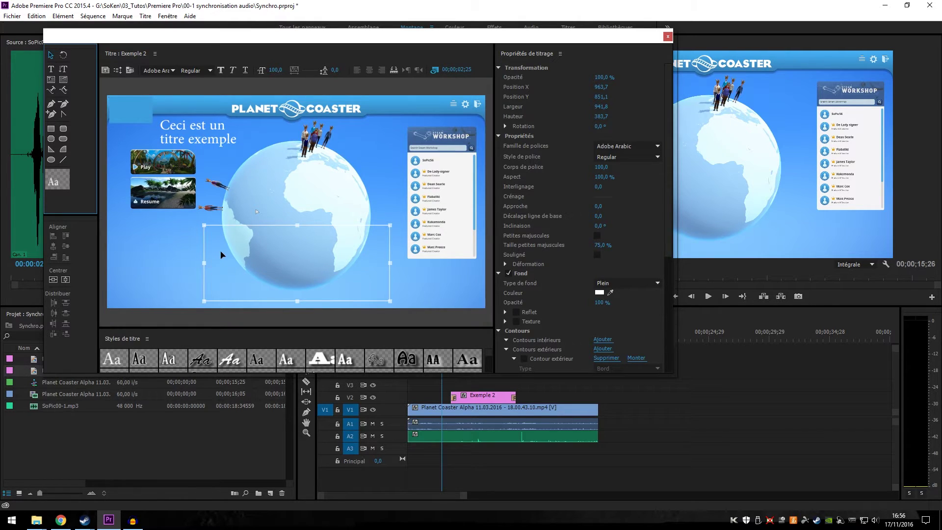
left_click(51, 90)
left_click(223, 269)
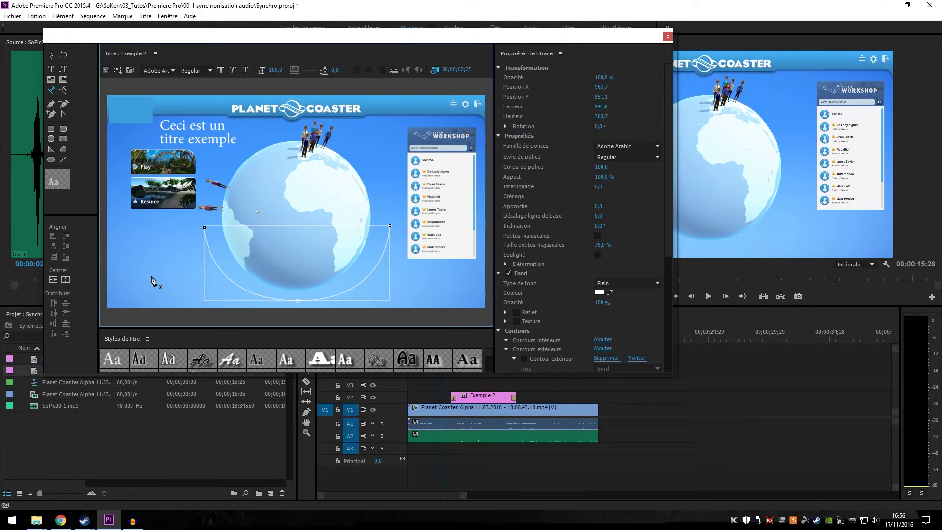
Type 'Ceci est un titre exemple curviligne' on the path, adjust the curve to fit, and deselect.
type("Ceci")
type("i")
type(" est u")
type("n titre exem")
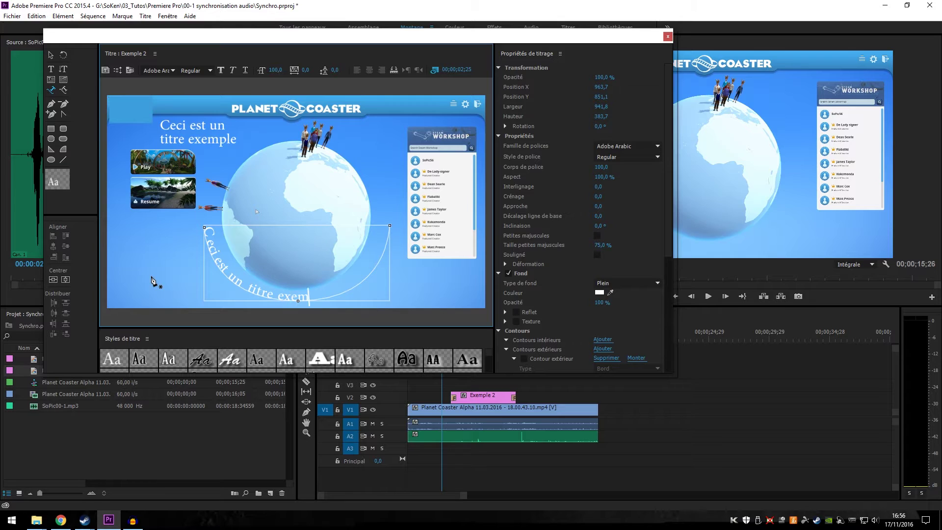
type("ple cu")
type("rviligne")
left_click_drag(220, 269, 222, 271)
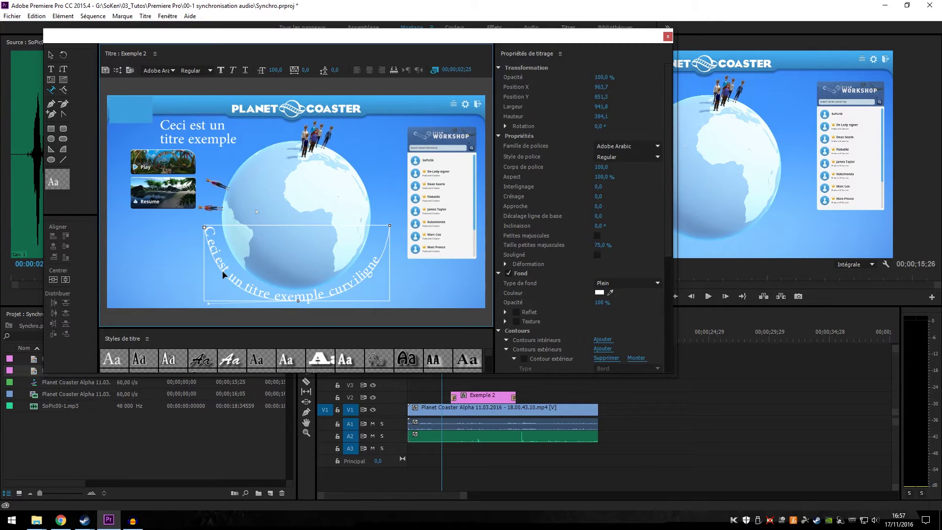
left_click(50, 55)
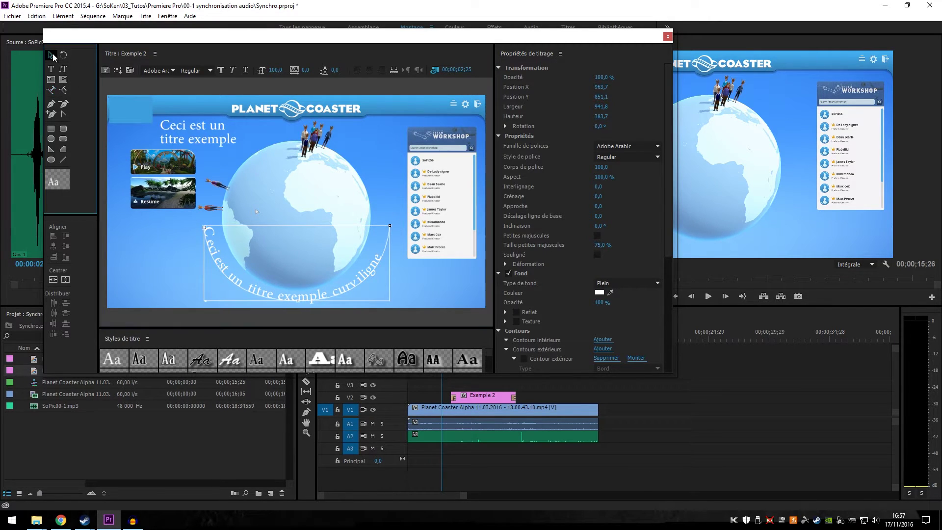
left_click(167, 257)
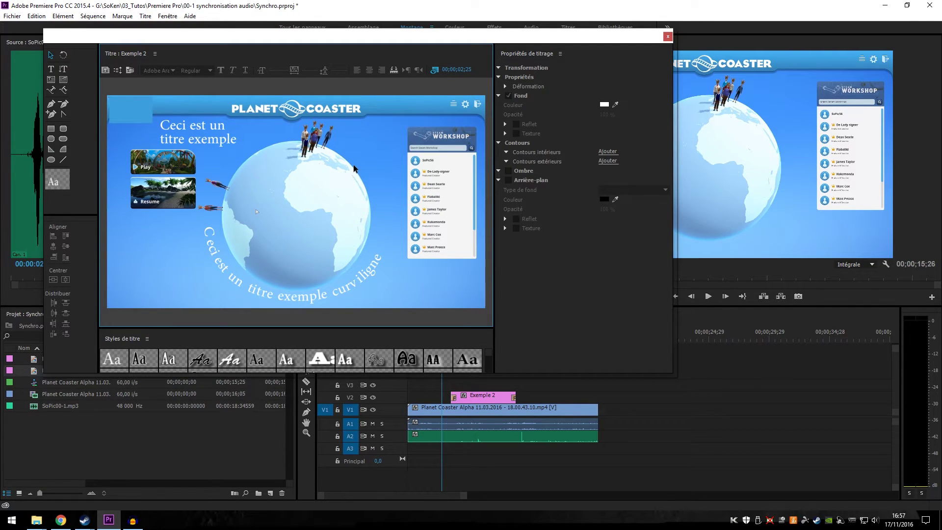
Close the Titler, play the curved-text preview, then stop and return to 00;00;02;21.
left_click(668, 37)
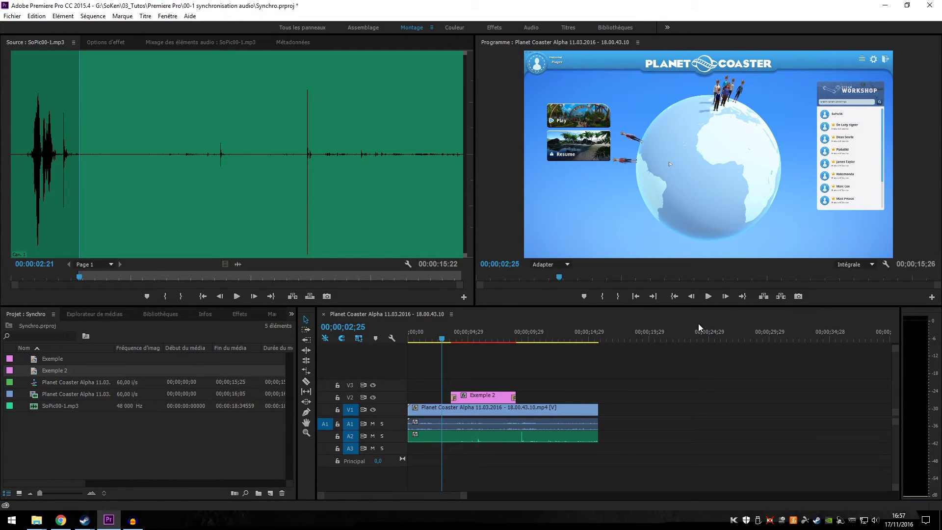
left_click(712, 299)
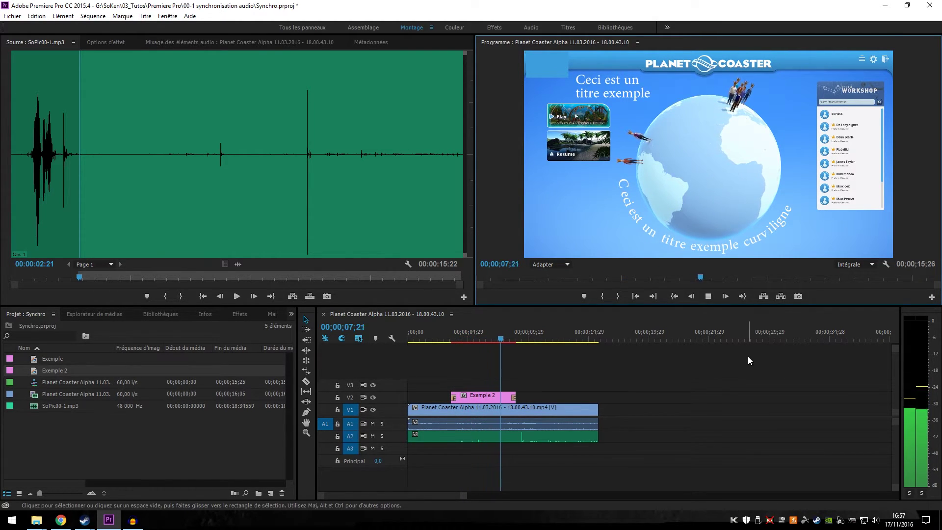
left_click(709, 297)
left_click_drag(528, 339, 440, 339)
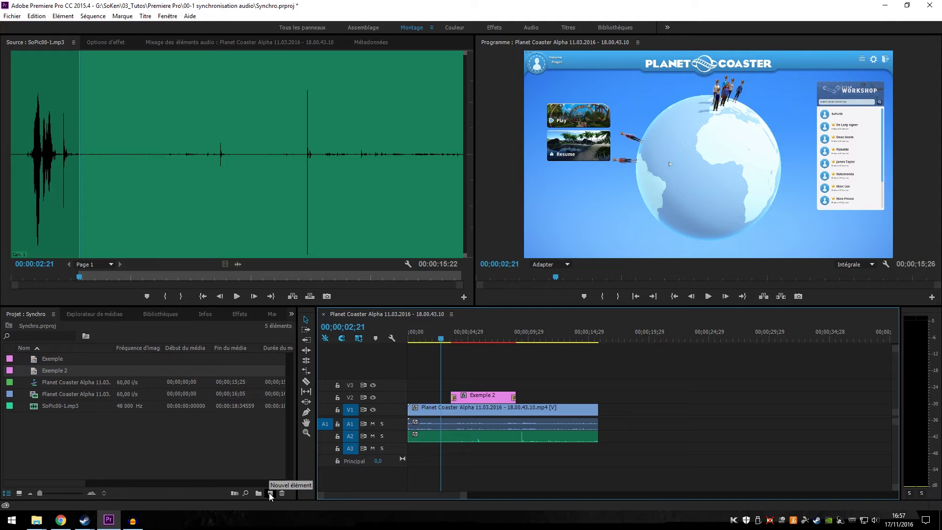
Double-click Exemple 2 in the Project panel to edit the curviligne title again.
double_click(32, 372)
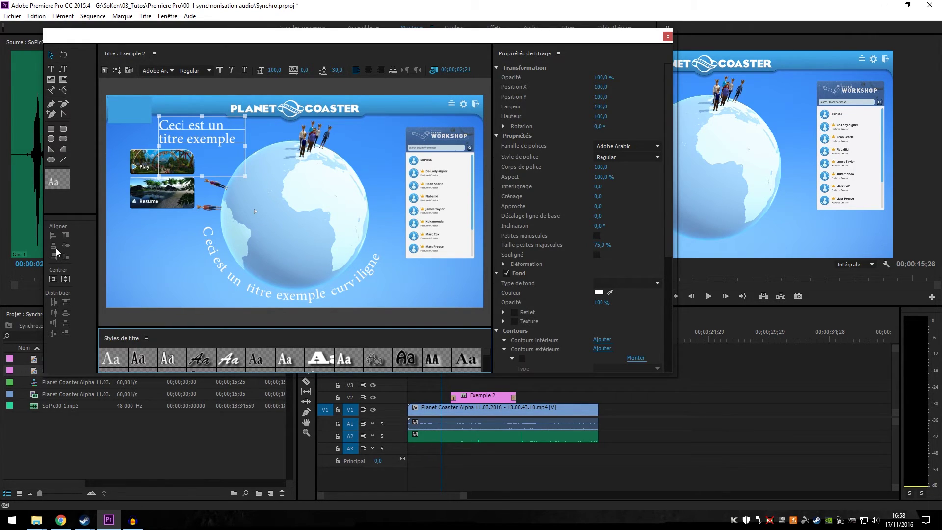
Left-align the curviligne text with the title text and centre both horizontally in the frame.
left_click(214, 254, "shift")
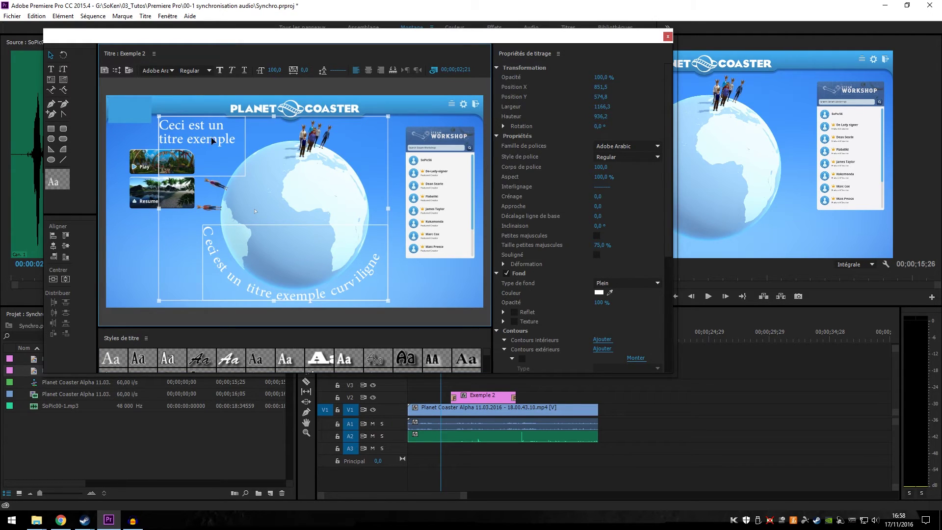
left_click(53, 237)
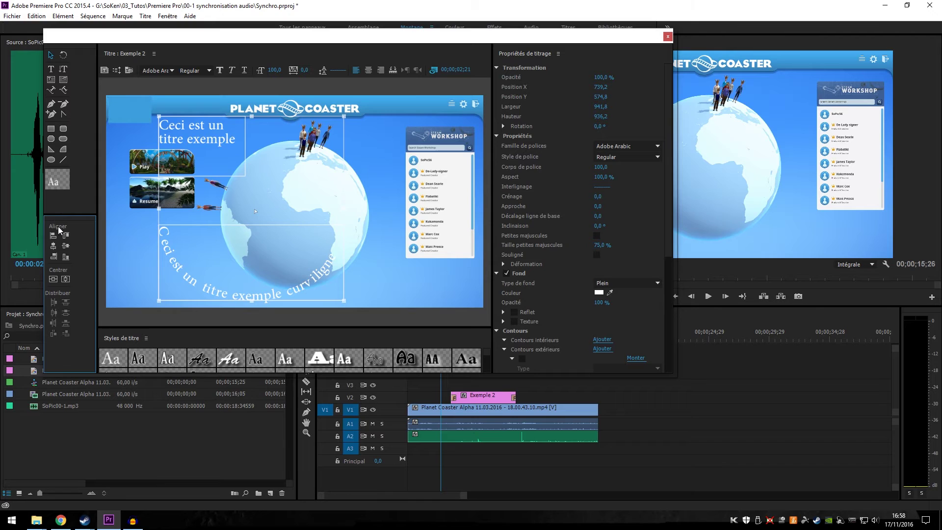
left_click(65, 279)
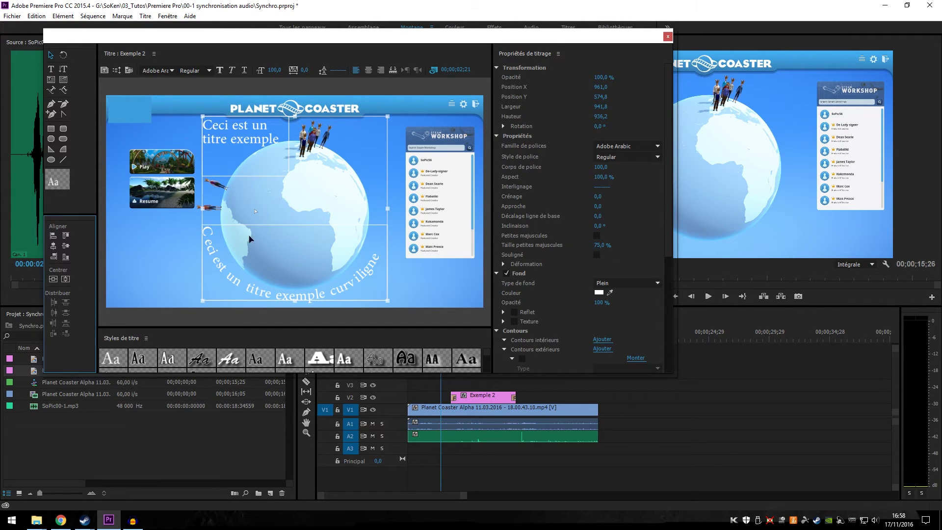
left_click(167, 282)
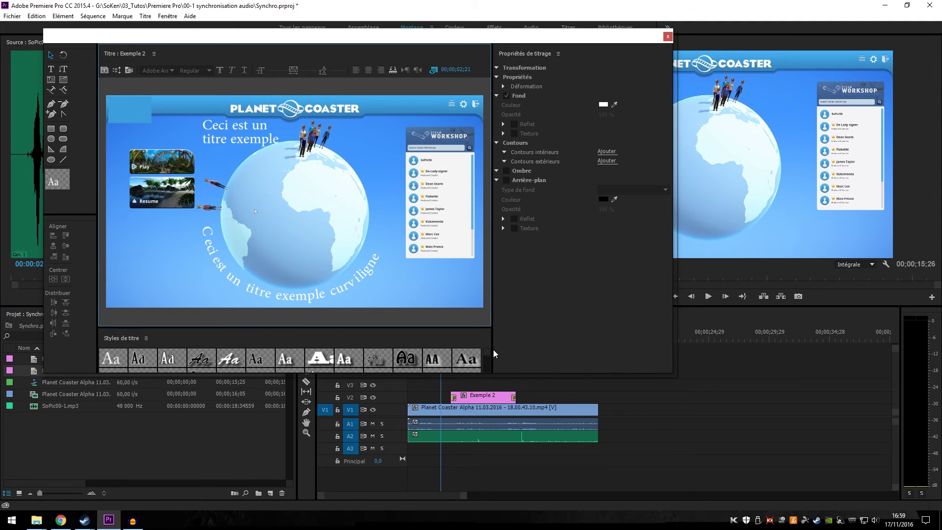
Try Hobo, Lithos Pro and Tekton Pro styles on the curved text, finishing with blue Adobe Caslon Pro Bold Italic.
scroll(487, 358, "down", 5)
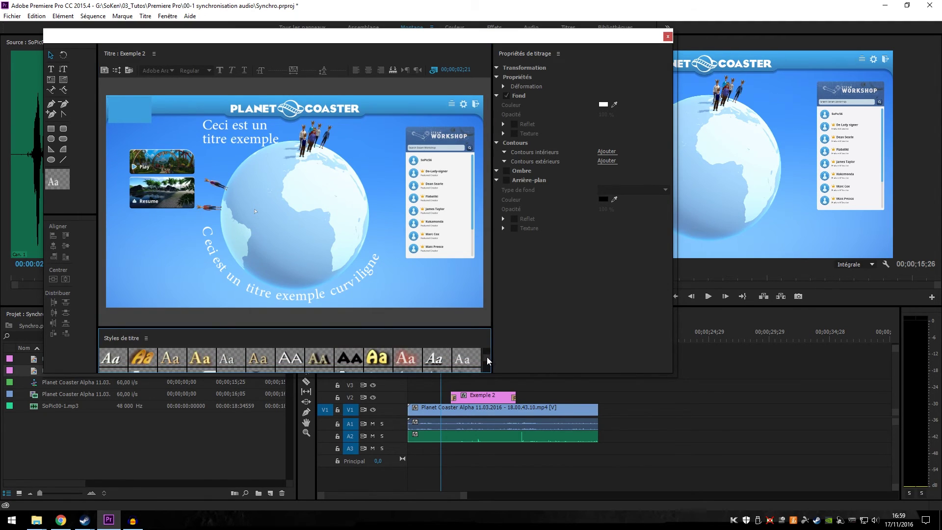
left_click(260, 288)
left_click(381, 359)
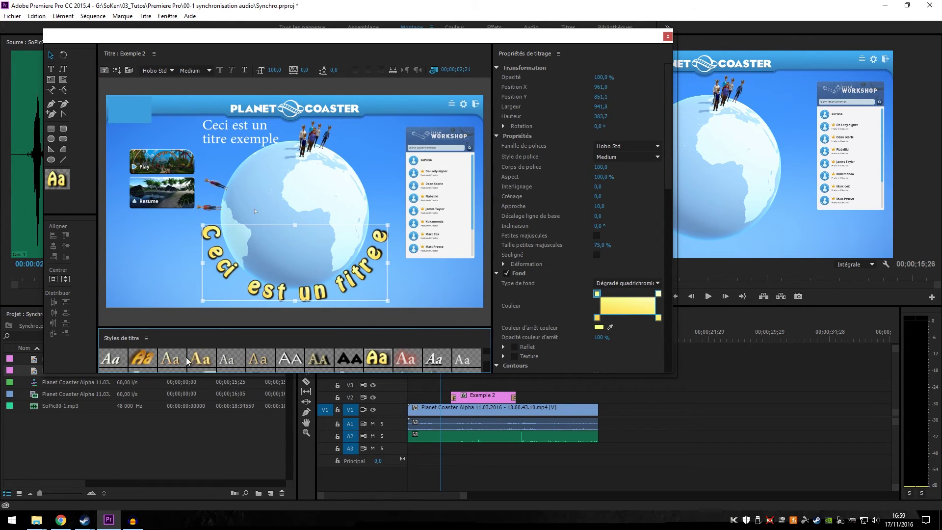
left_click(352, 360)
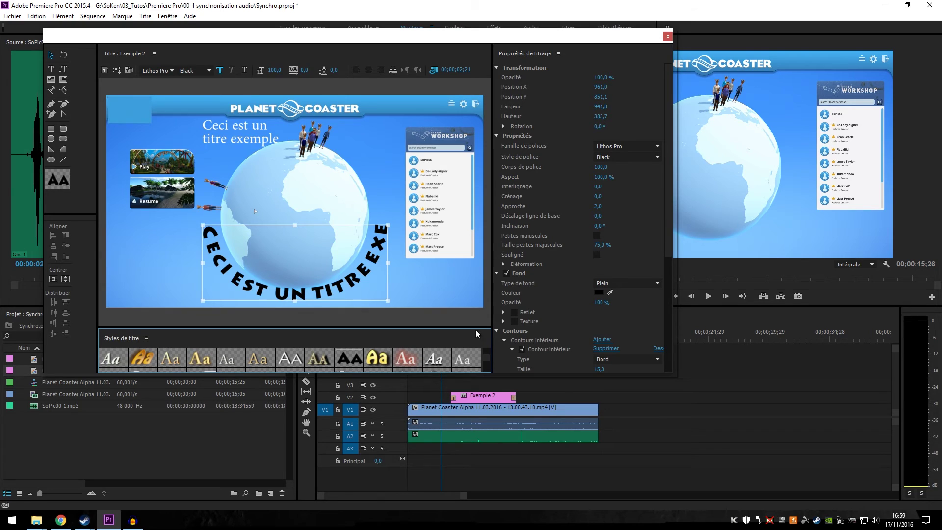
scroll(487, 361, "down", 3)
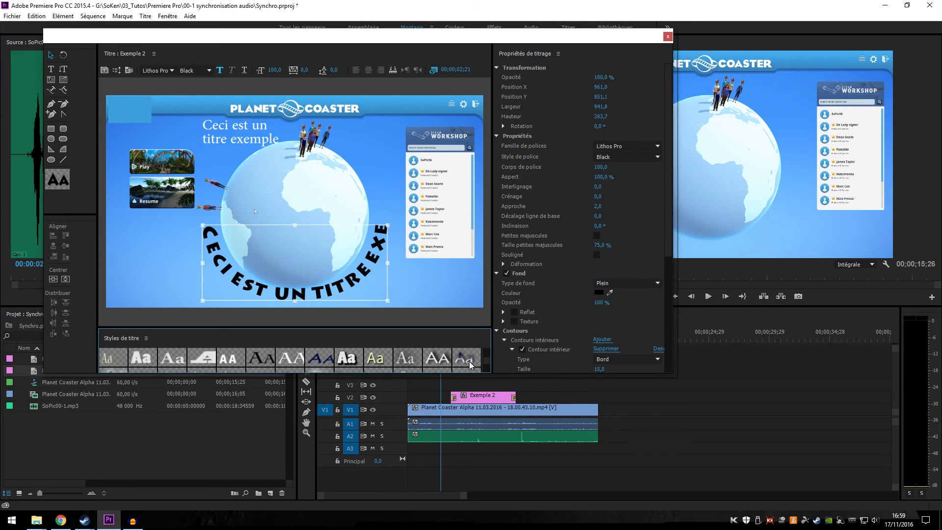
left_click(464, 361)
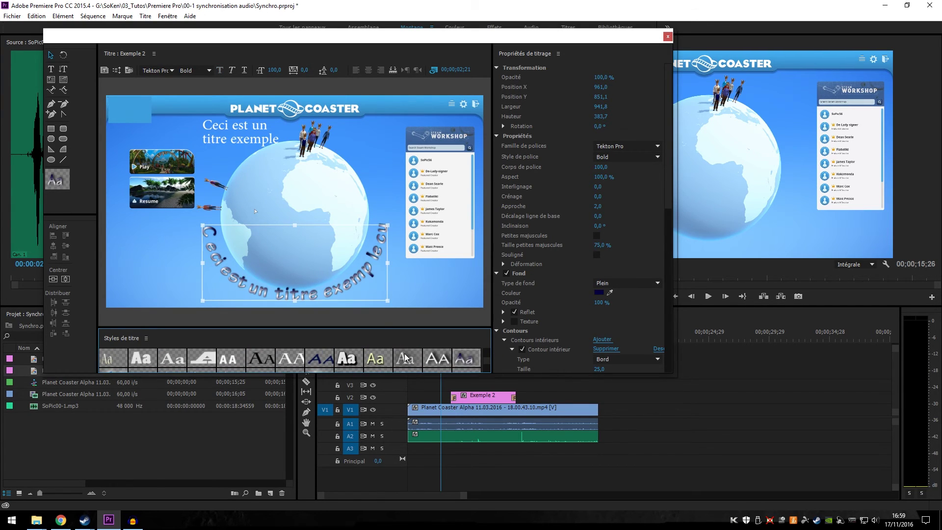
scroll(488, 360, "down", 3)
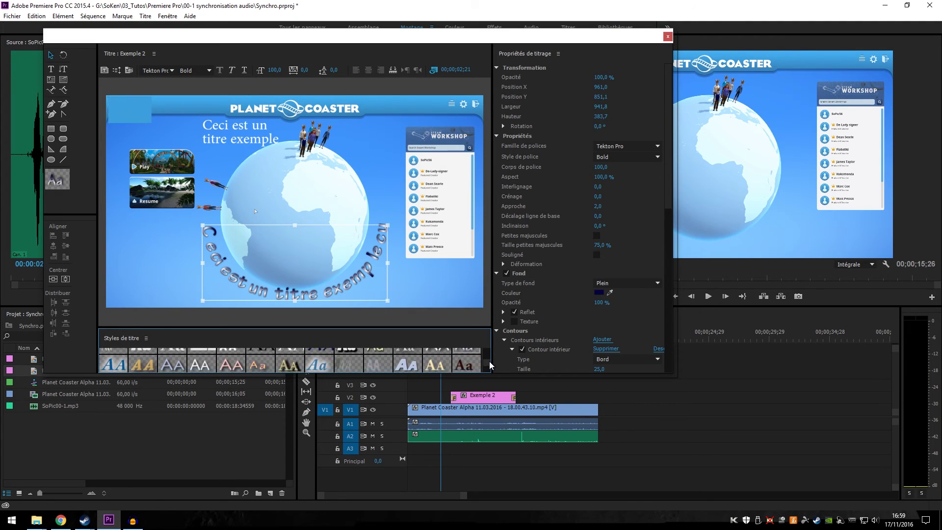
left_click(322, 362)
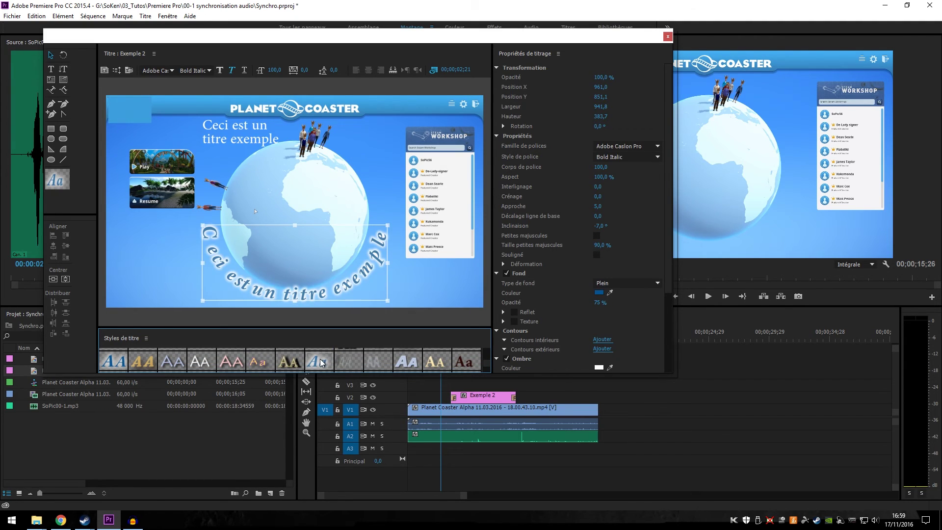